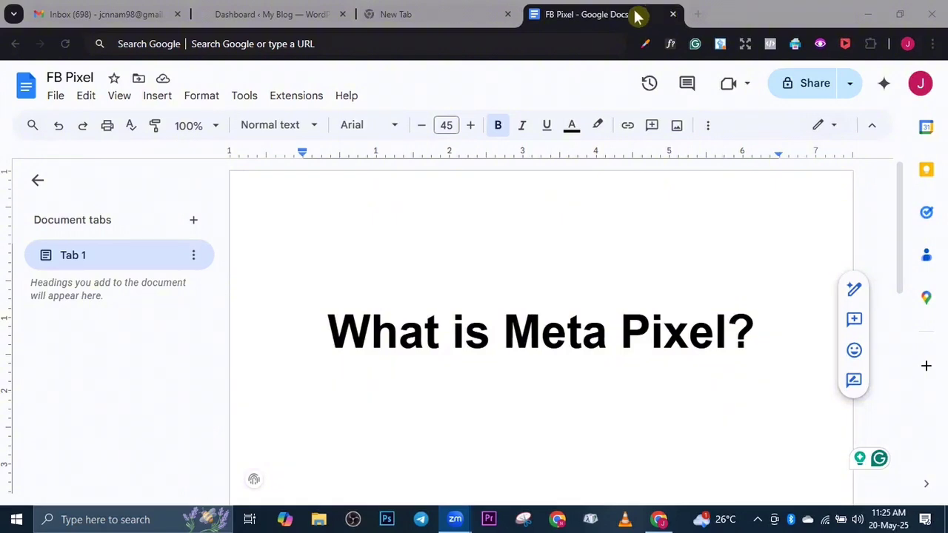
Step: Open business.facebook.com/overview in a new browser tab
key("ctrl+t")
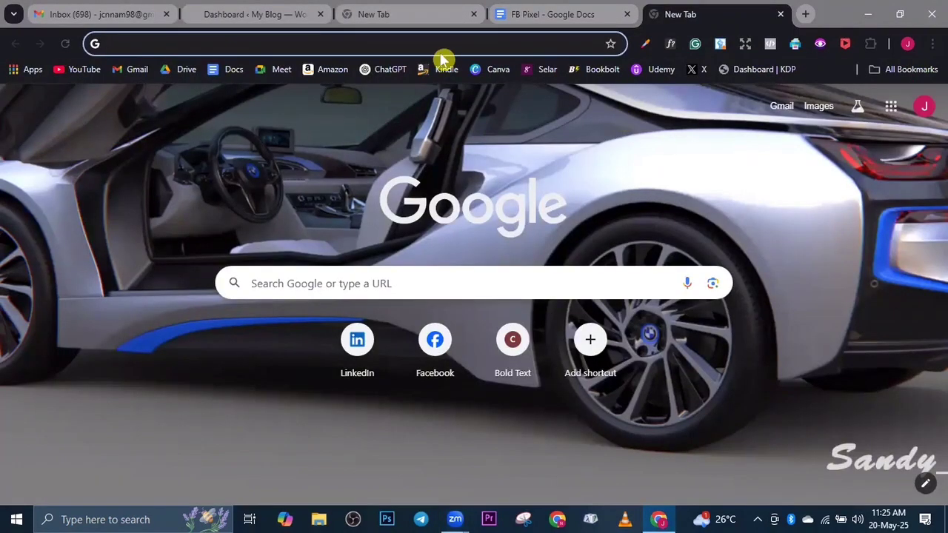
left_click(447, 43)
type("busi")
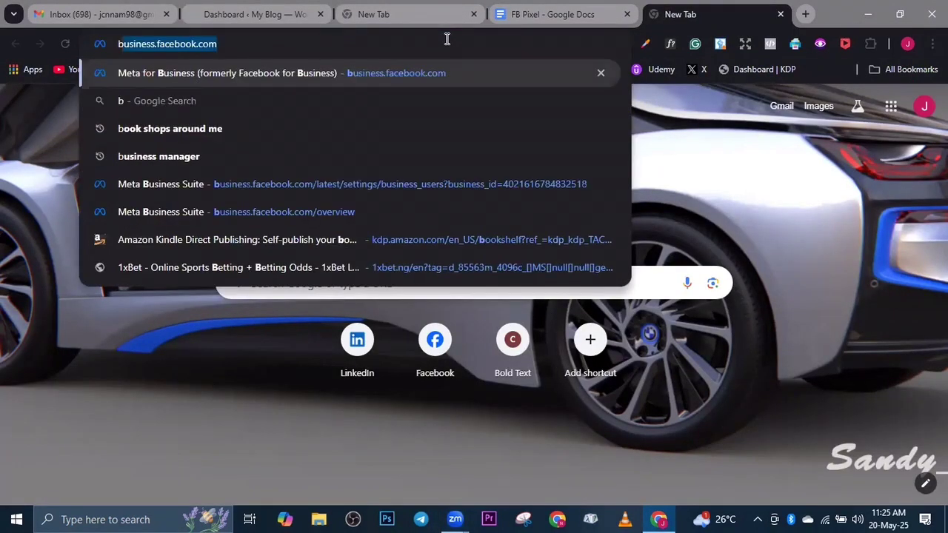
type("ness.")
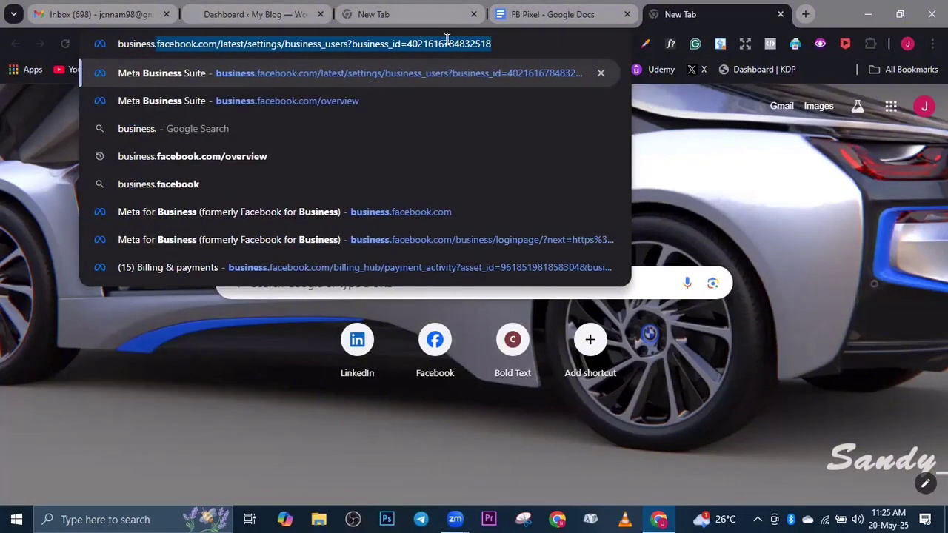
type("faceb")
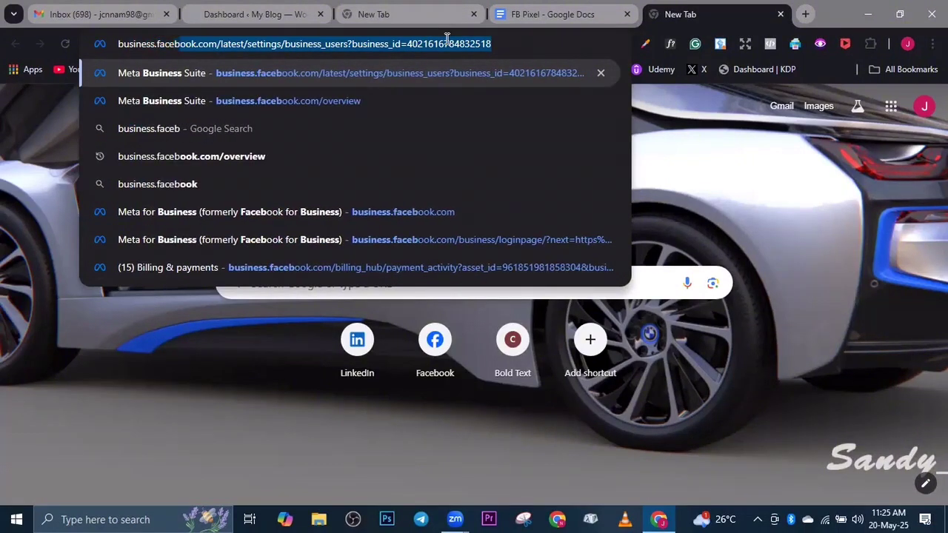
type("ook.com/")
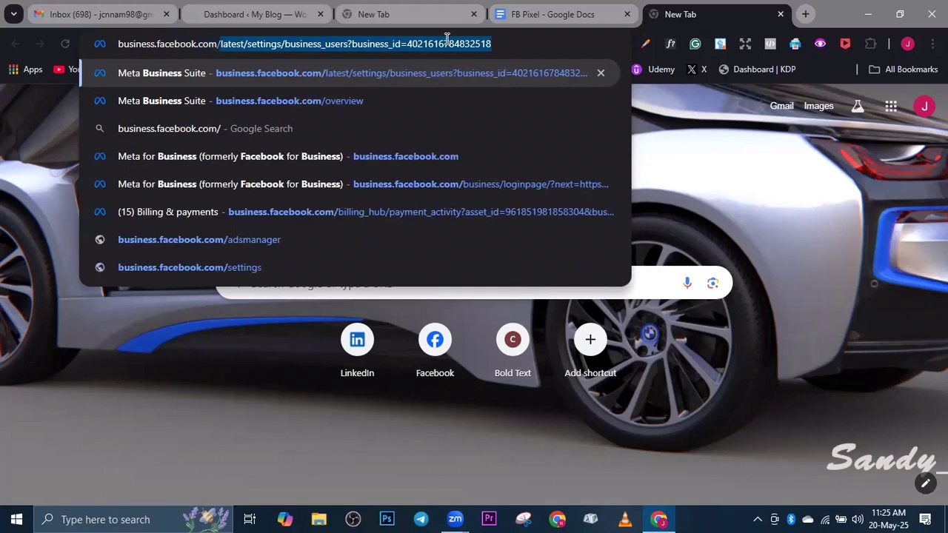
type("overvi")
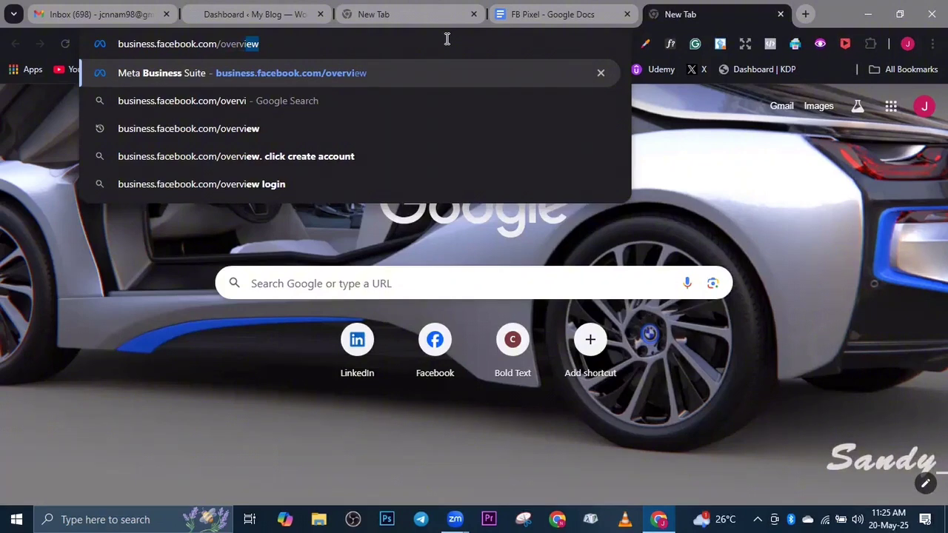
type("ew")
key("Return")
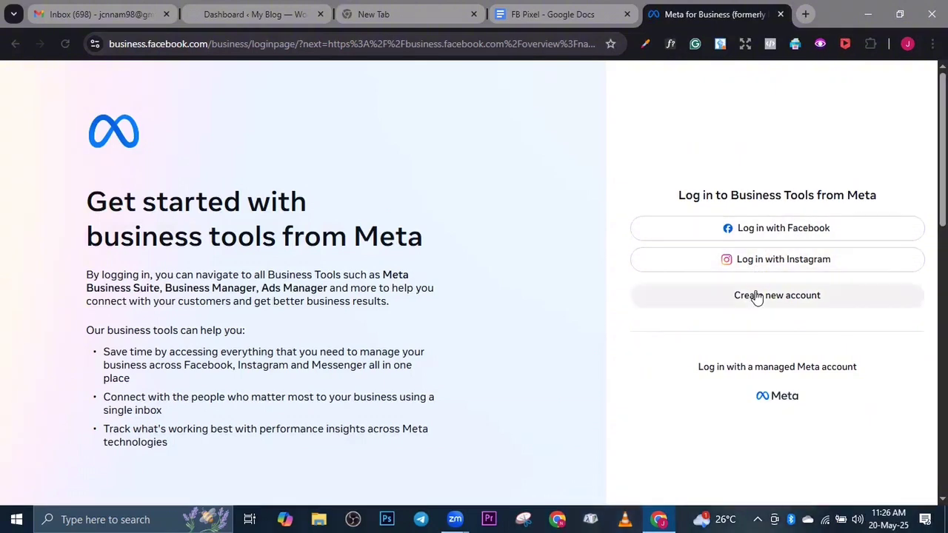
Step: Log in to Meta's business tools with the Facebook account's saved credentials and look over the Business Suite home page
left_click(769, 237)
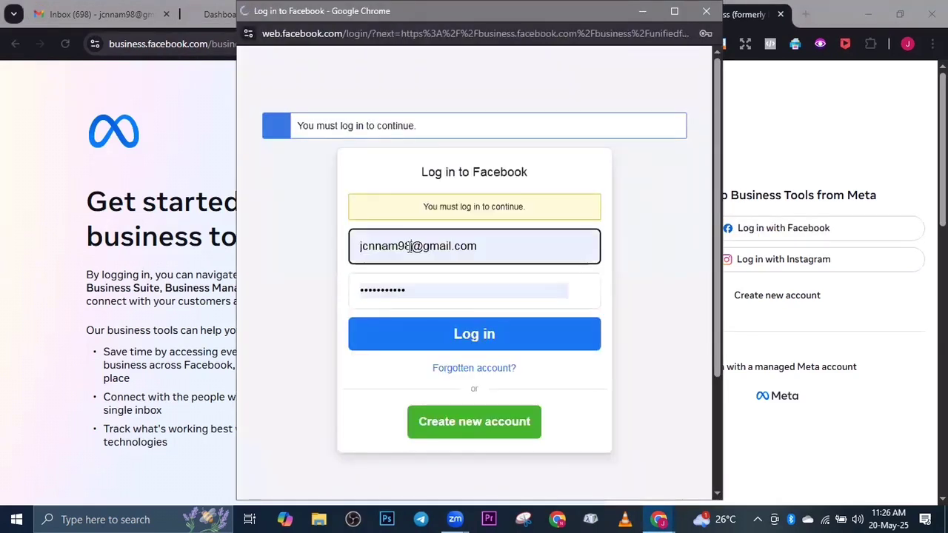
left_click(439, 357)
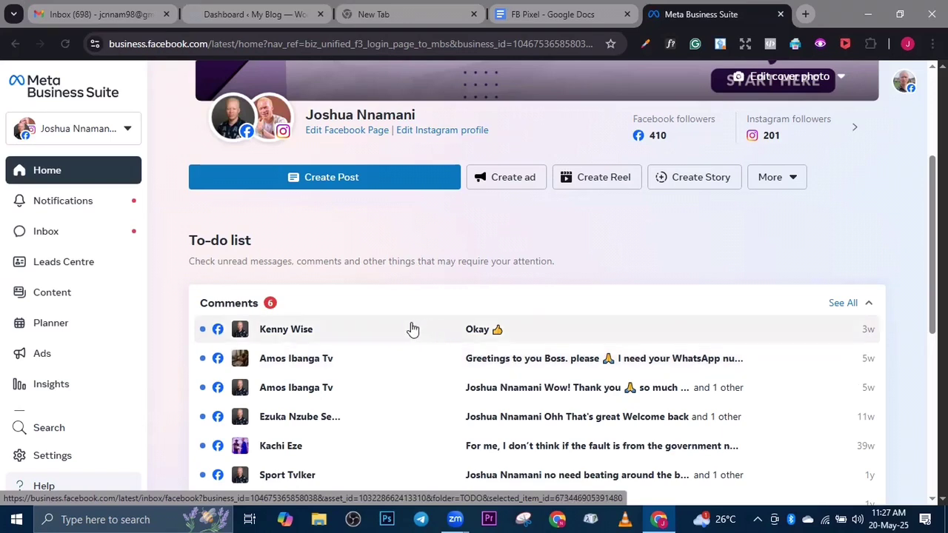
scroll(406, 328, "down", 1)
scroll(407, 328, "down", 3)
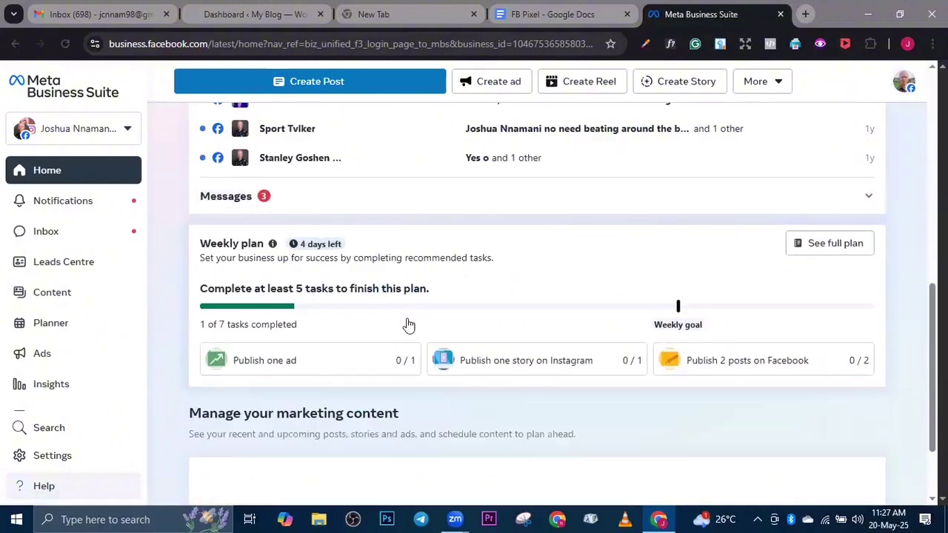
scroll(408, 326, "up", 6)
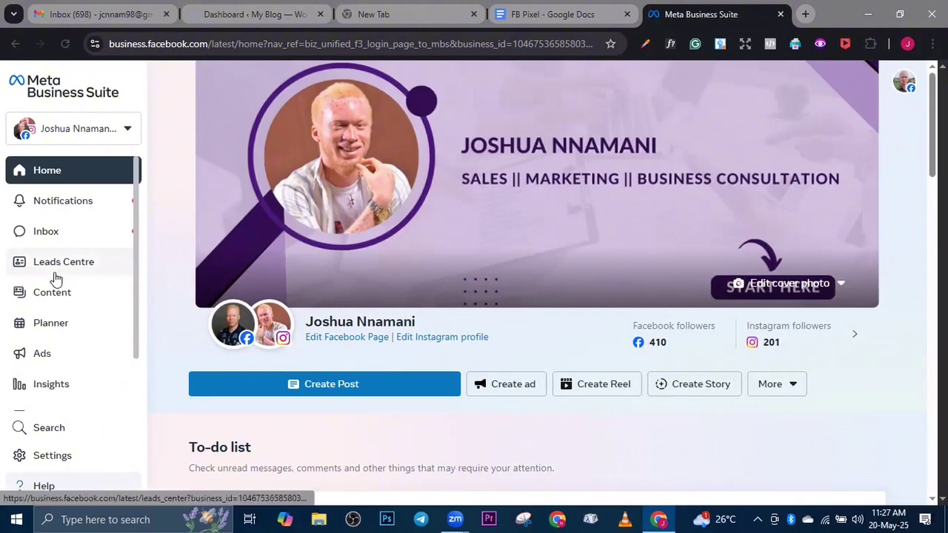
Step: Open the Domains page under Brand safety and suitability in the business portfolio settings
scroll(56, 278, "down", 2)
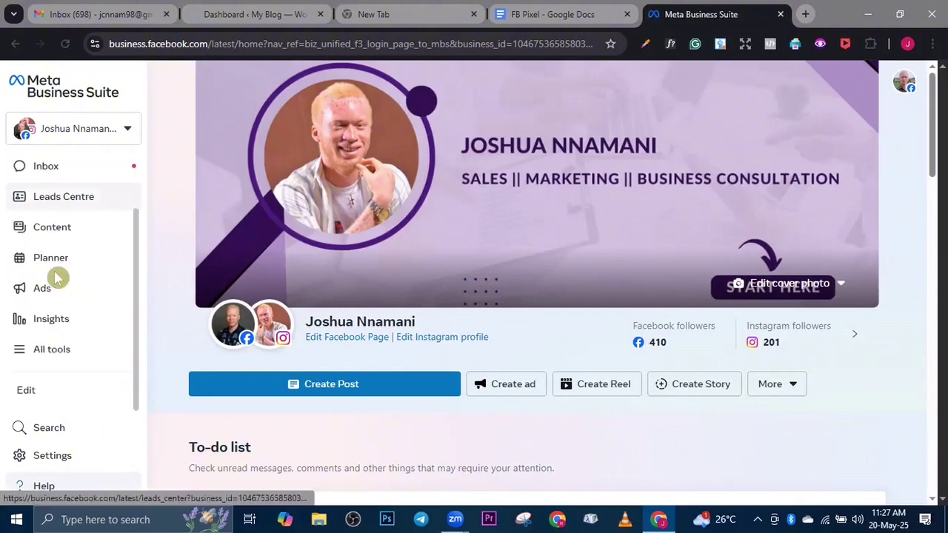
left_click(37, 459)
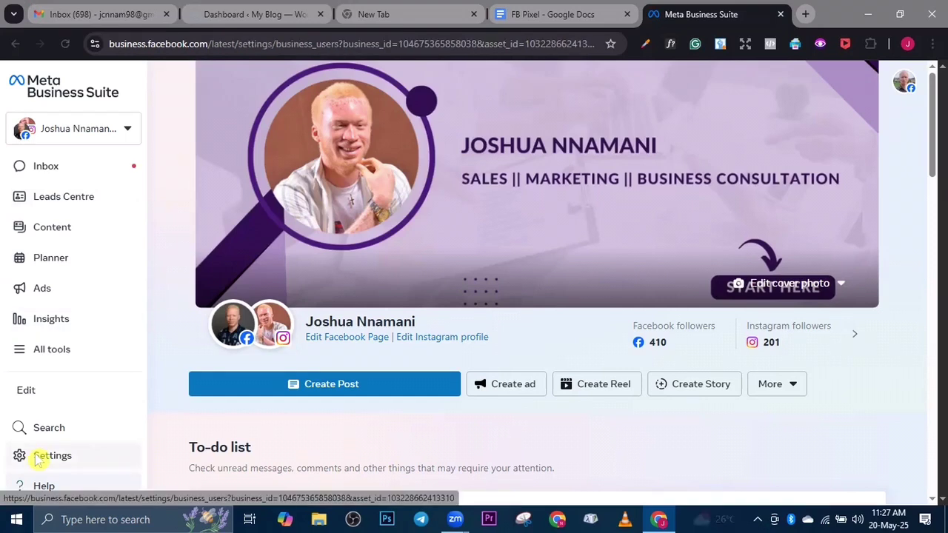
scroll(136, 218, "down", 5)
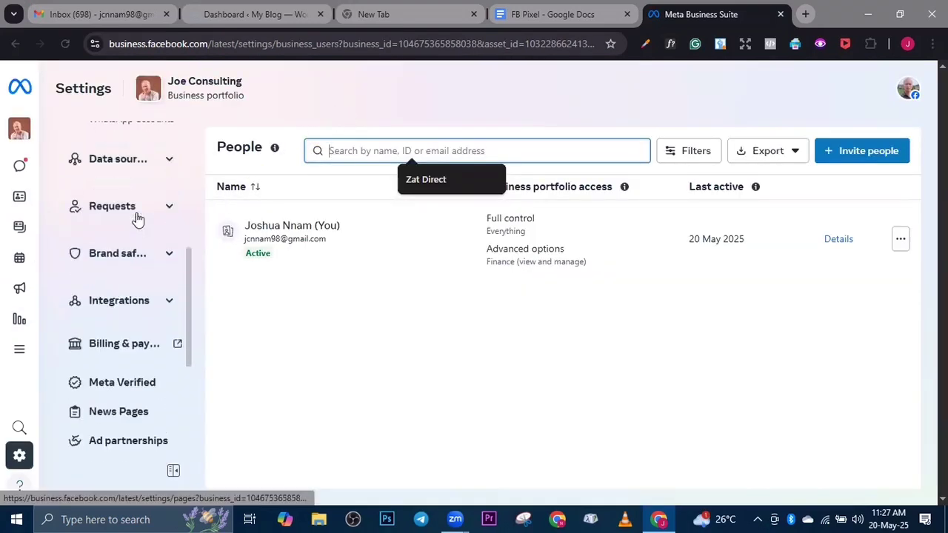
left_click(169, 254)
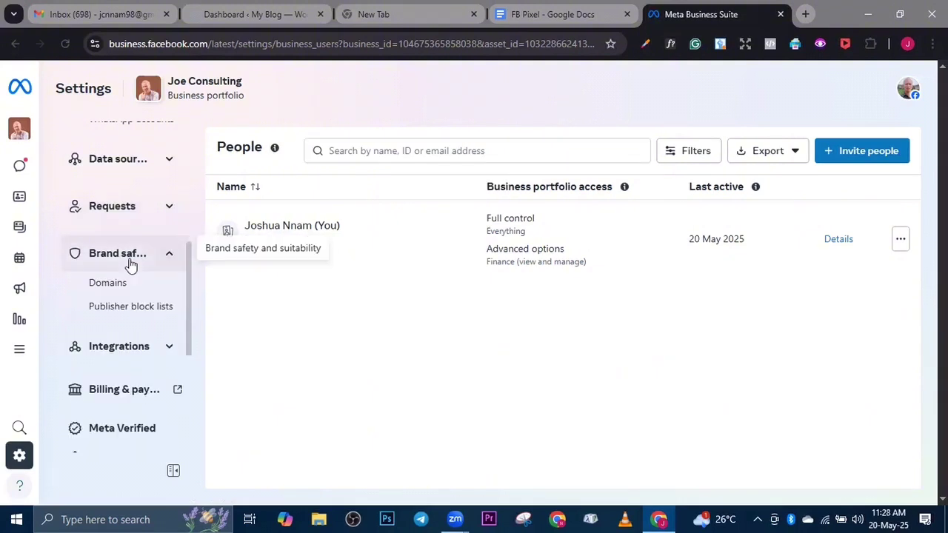
left_click(100, 288)
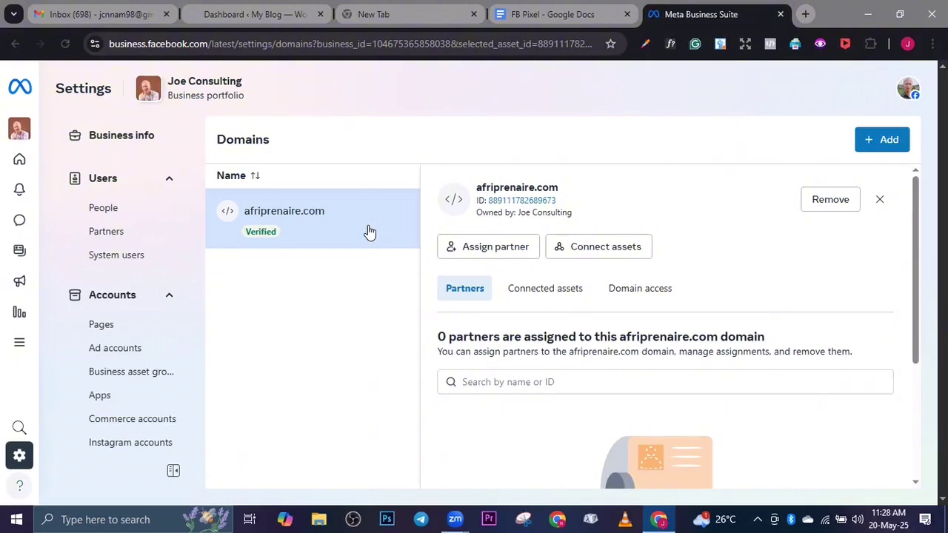
Step: Create a new domain in the business portfolio, entering the owner's .com.ng root domain without a prefix
left_click(881, 145)
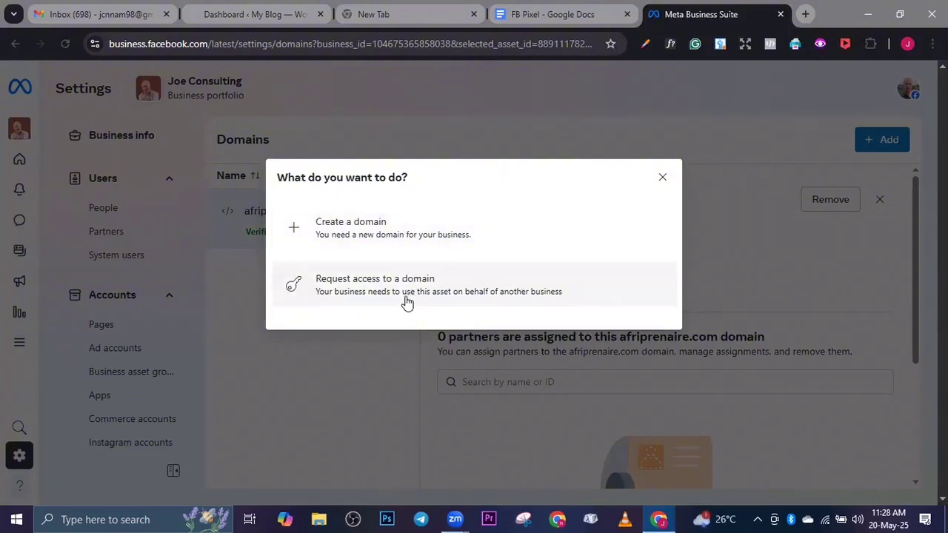
left_click(417, 238)
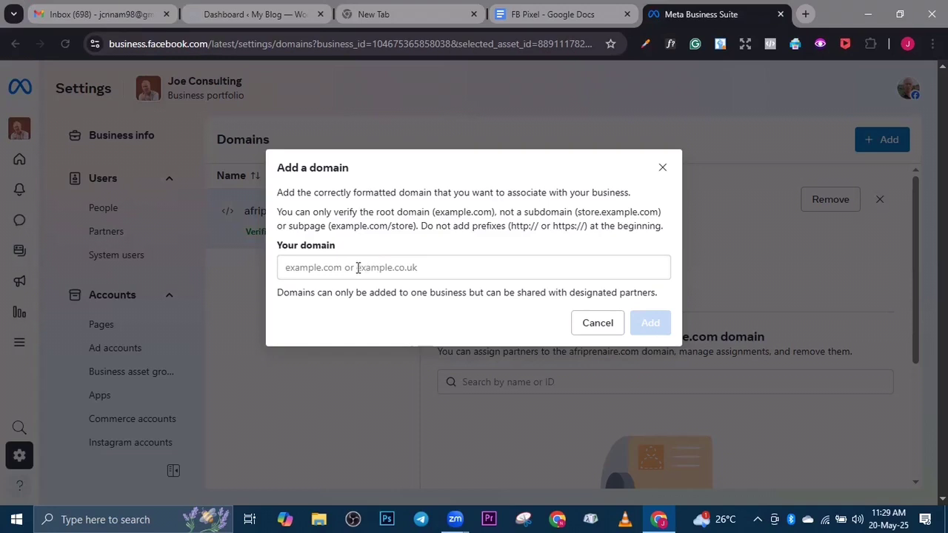
left_click(358, 268)
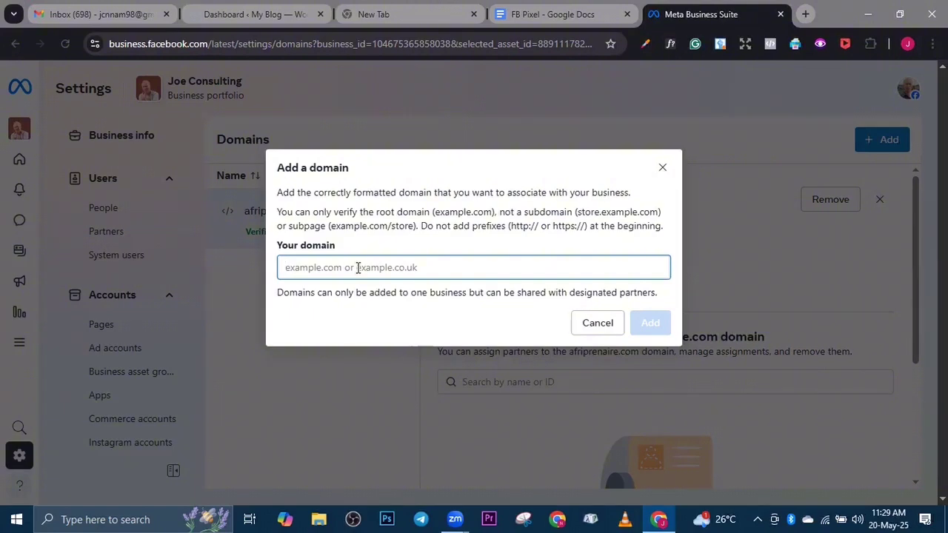
type("j")
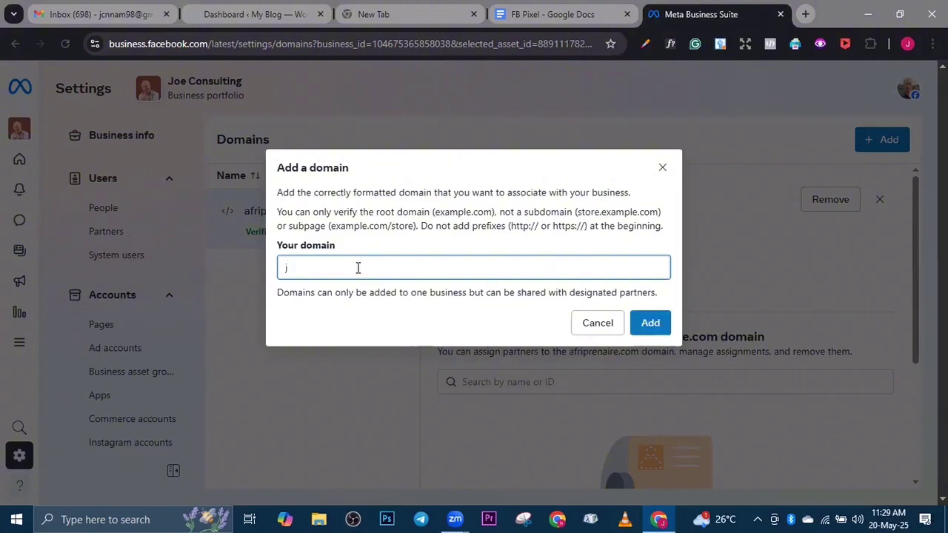
type("oshuannaman")
type("ni")
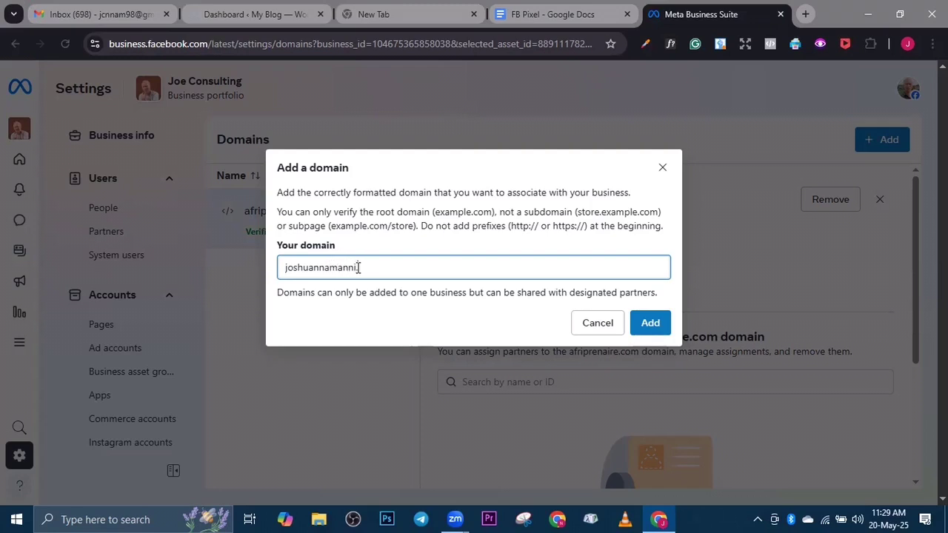
type(".com.ng")
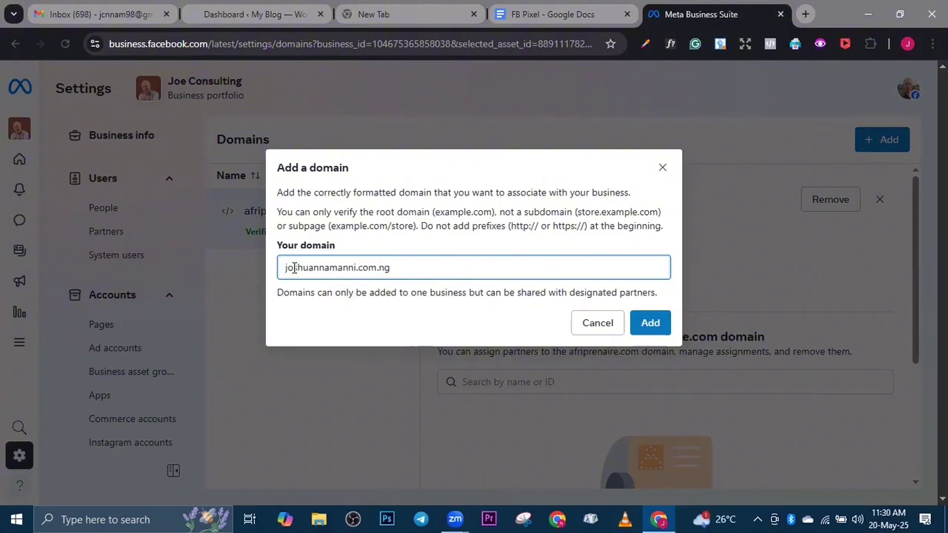
left_click(649, 320)
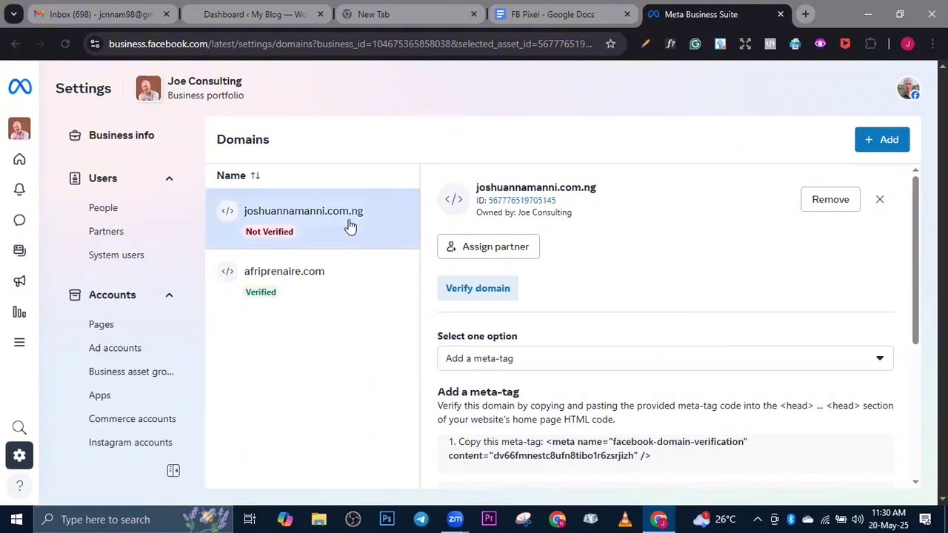
Step: Open the WordPress admin dashboard of the newly added domain at /wp-admin/ in a new browser tab
key("ctrl+t")
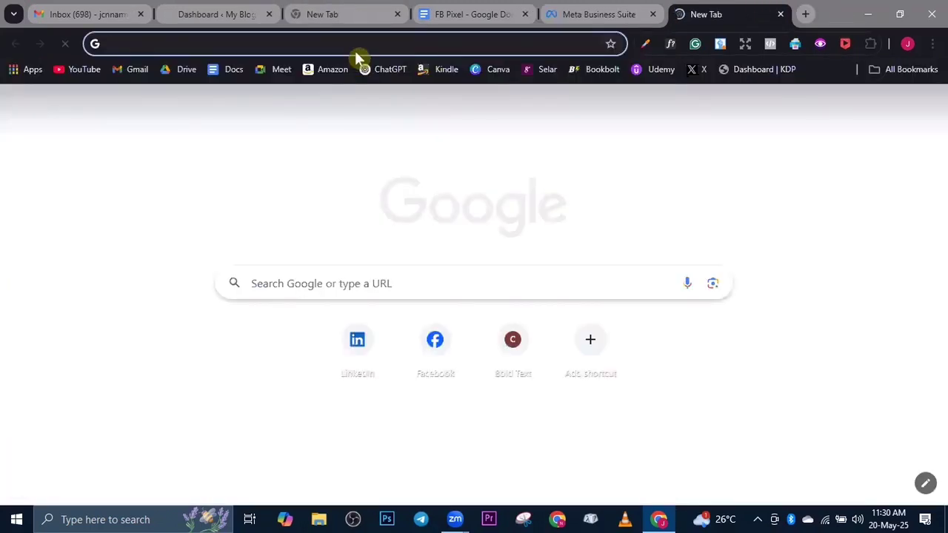
left_click(360, 38)
type("joshuannamanni.com.ng/wp-admin/")
key("Return")
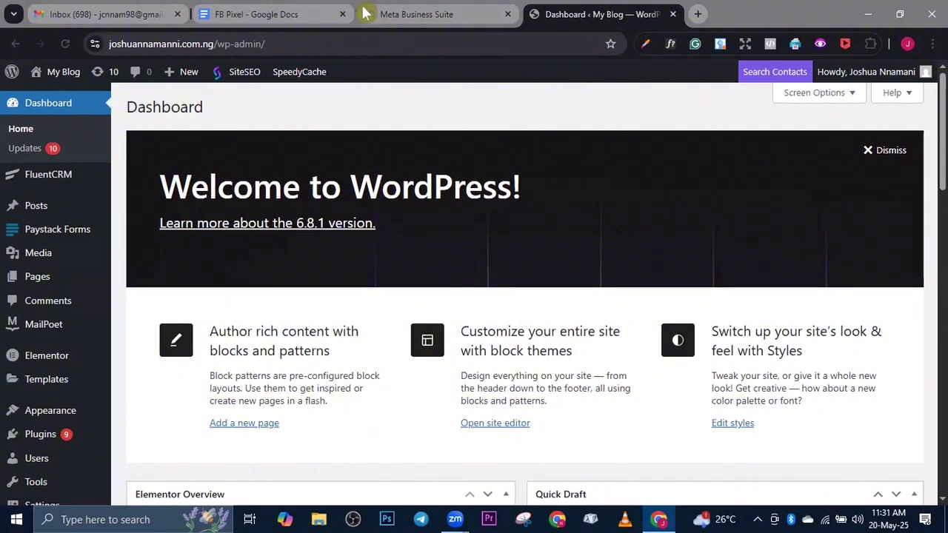
Step: Return to the unverified domain in Meta Business Suite, keep Add a meta-tag as the verification option, and copy its meta-tag code
left_click(397, 11)
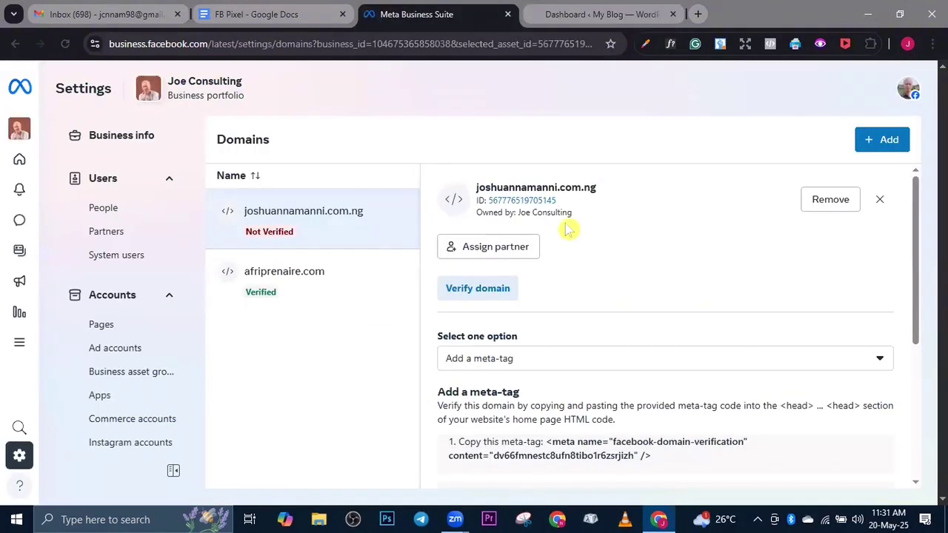
scroll(533, 252, "down", 2)
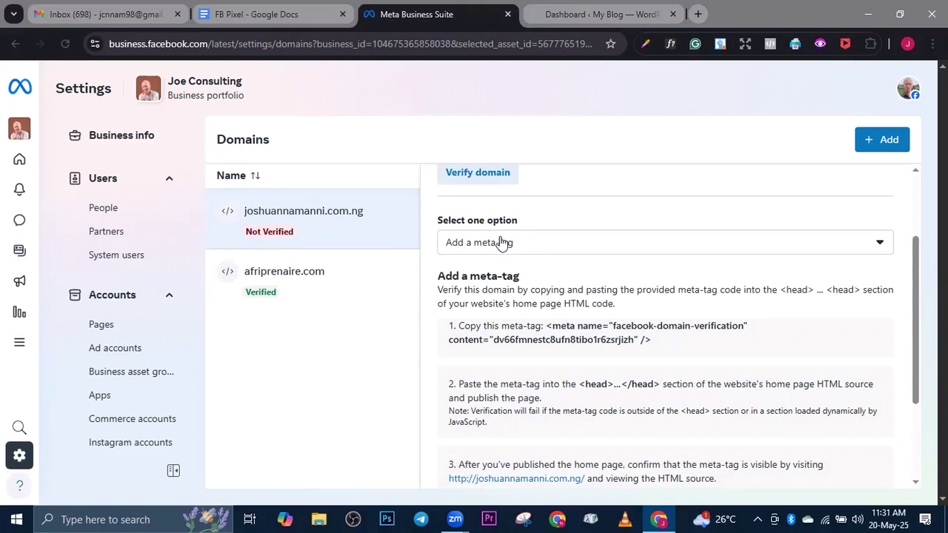
left_click(572, 248)
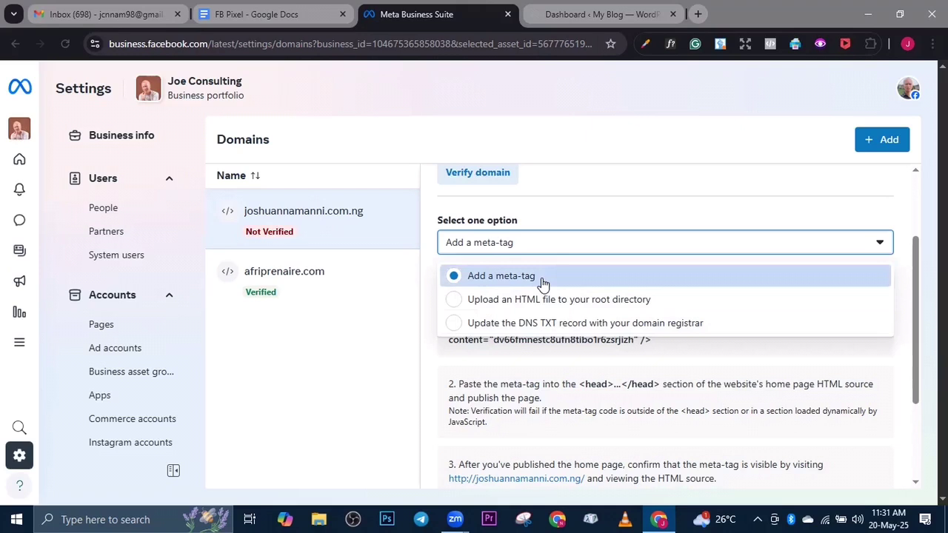
left_click(538, 226)
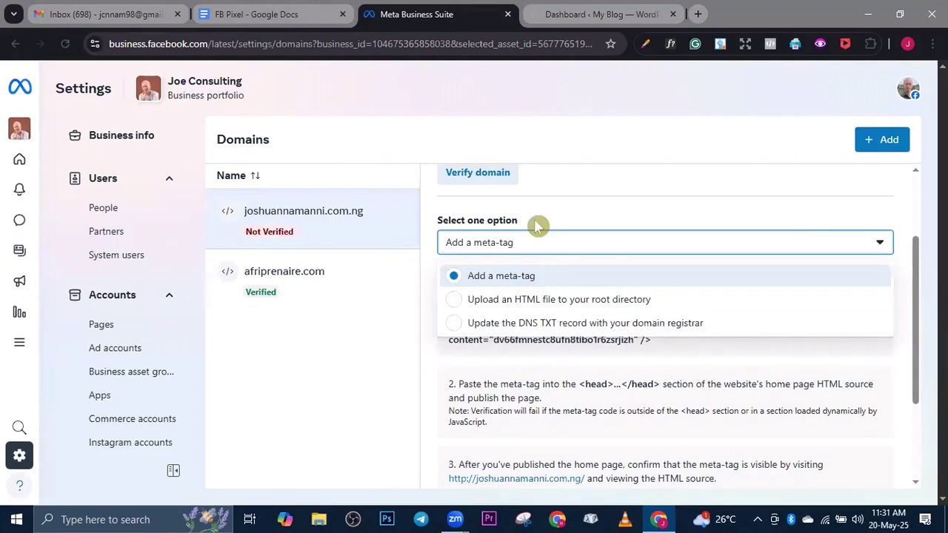
left_click(538, 225)
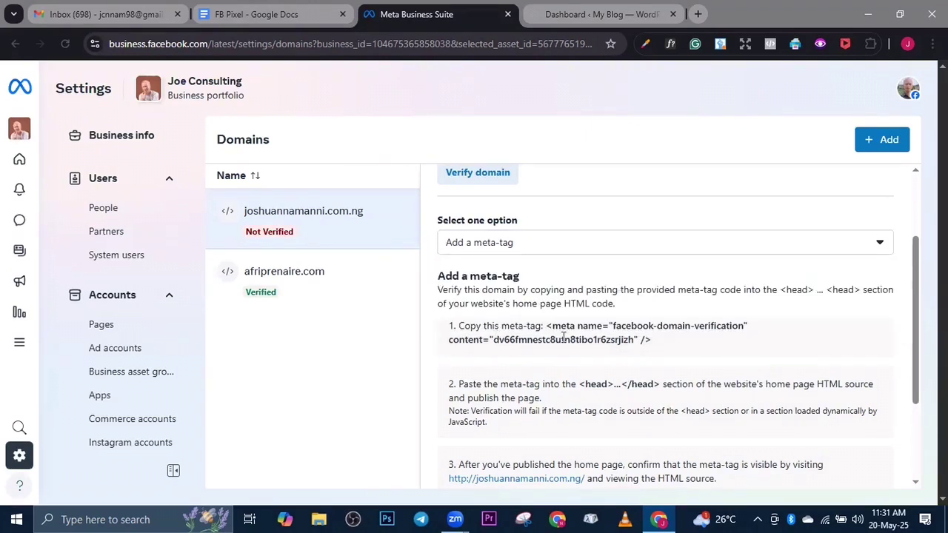
left_click(629, 337)
Step: Go to the Add Plugins page of the WordPress site and search the plugin directory for "headers and footers"
left_click(596, 15)
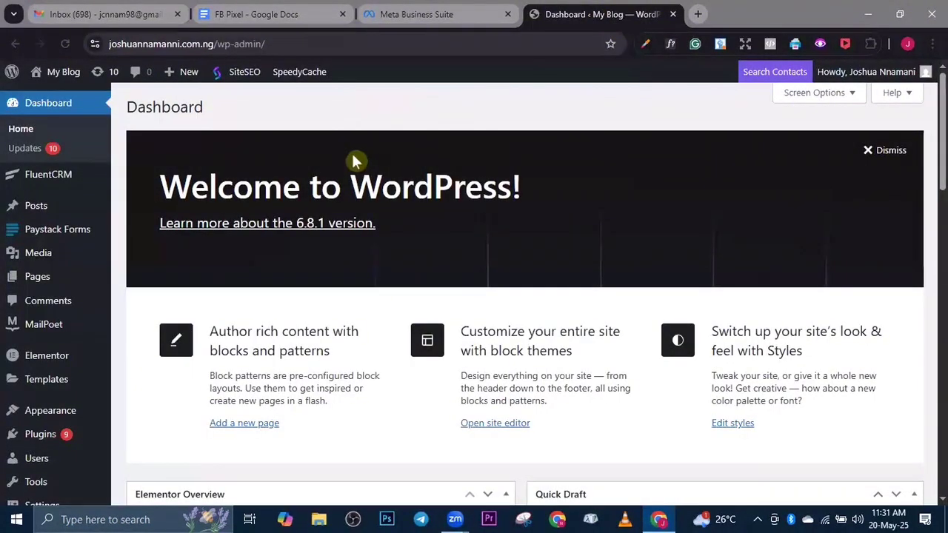
scroll(40, 259, "down", 2)
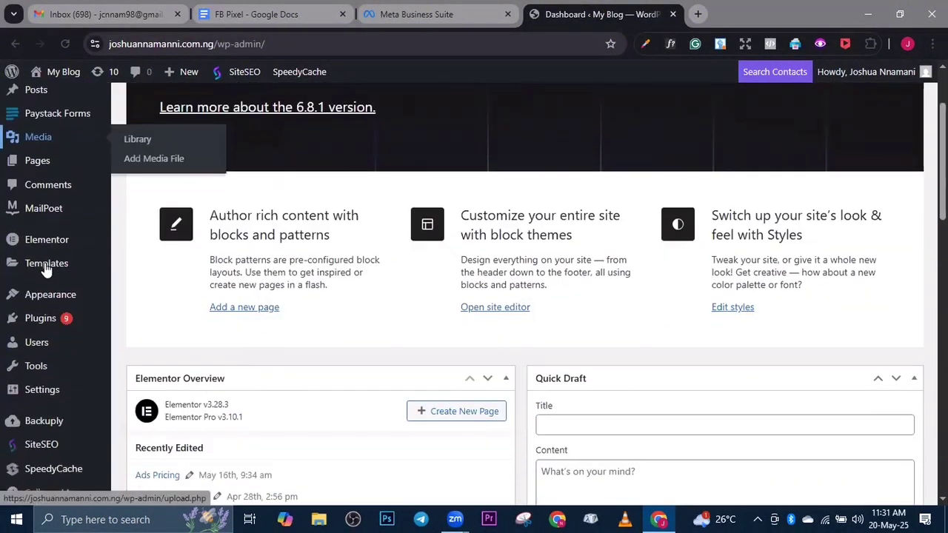
mouse_move(46, 319)
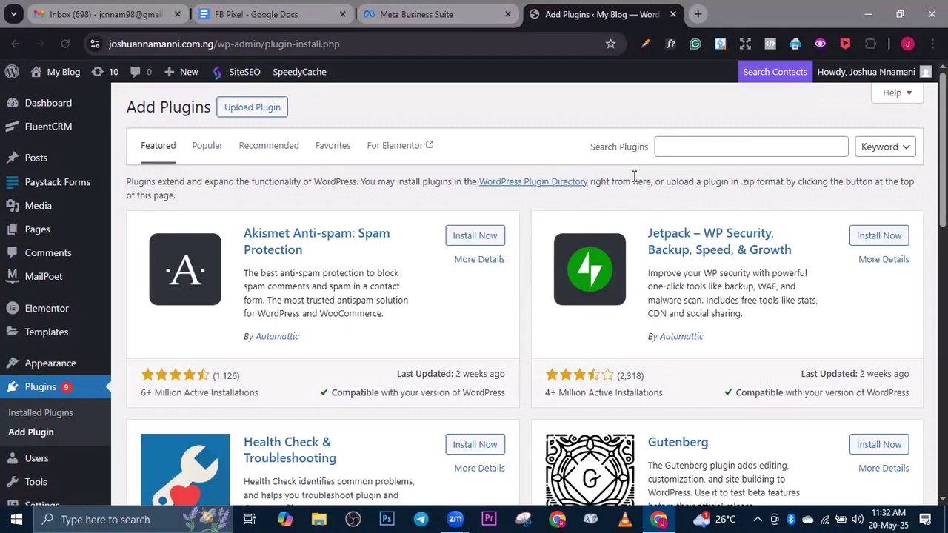
left_click(680, 144)
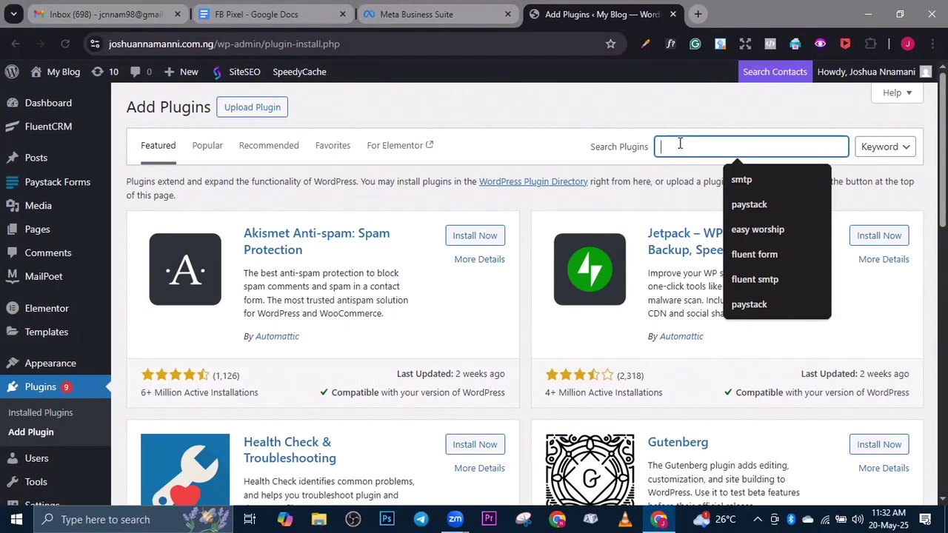
type("he")
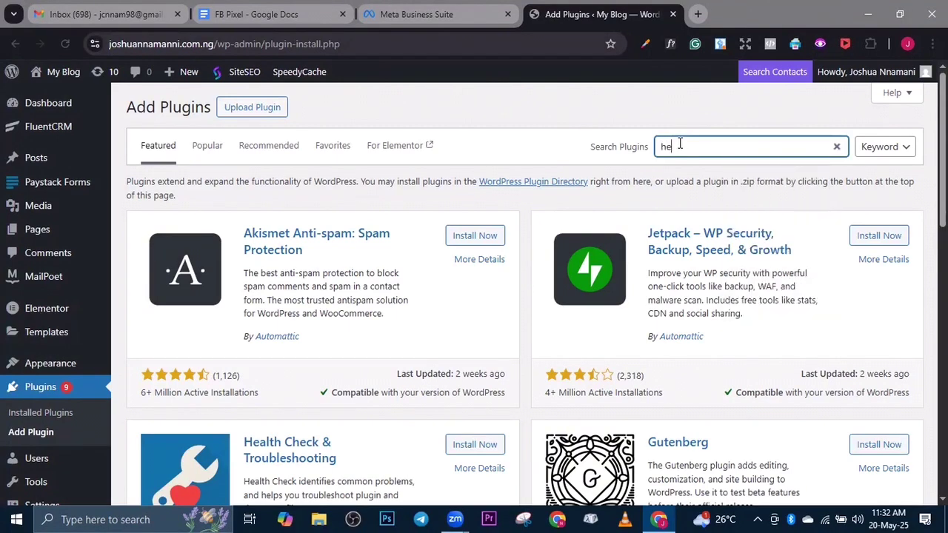
type("aders and footers")
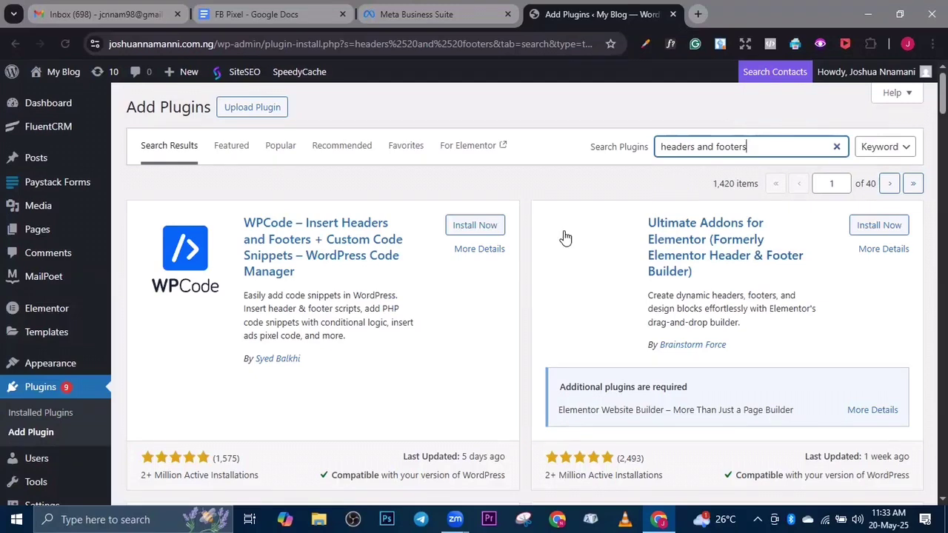
Step: Look through the plugin results for Insert Headers And Footers, and open the WP Headers and Footers settings page
scroll(414, 237, "down", 3)
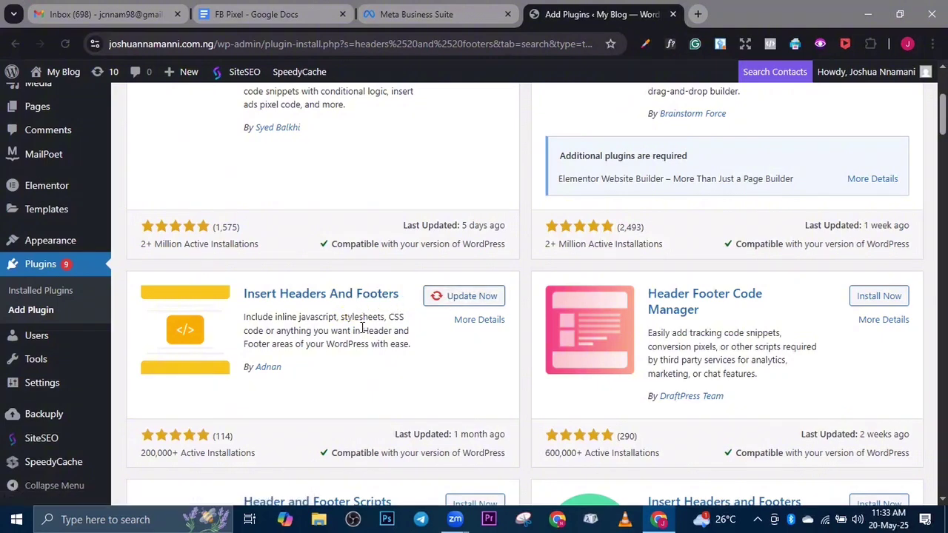
scroll(362, 330, "down", 2)
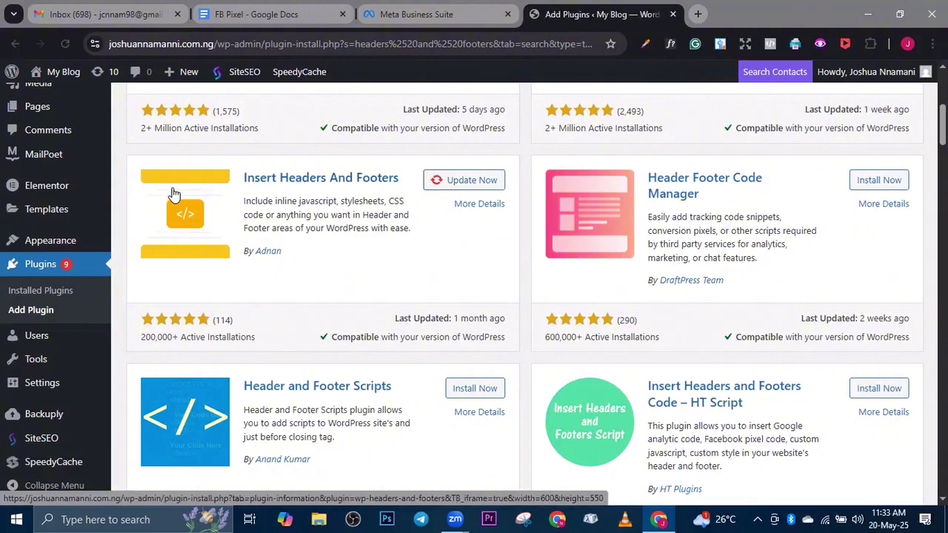
scroll(29, 311, "down", 3)
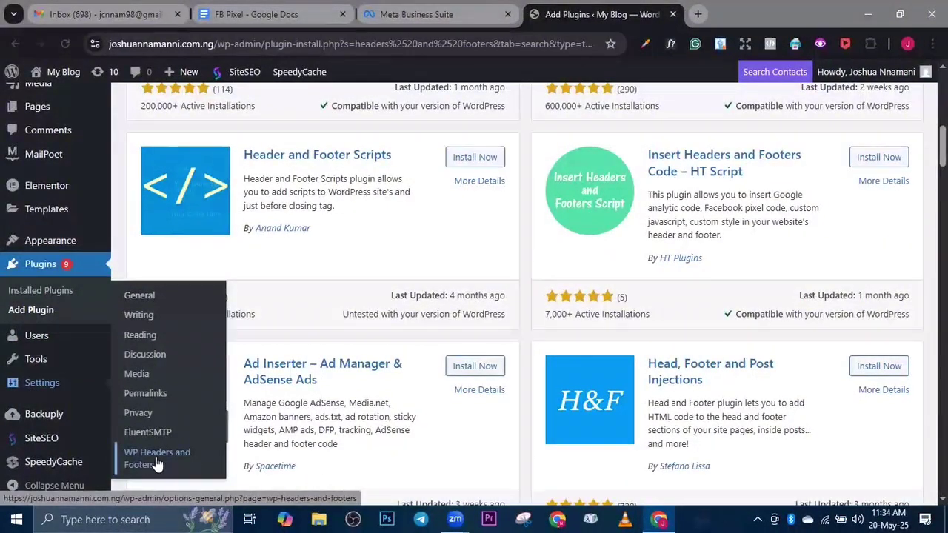
left_click(161, 463)
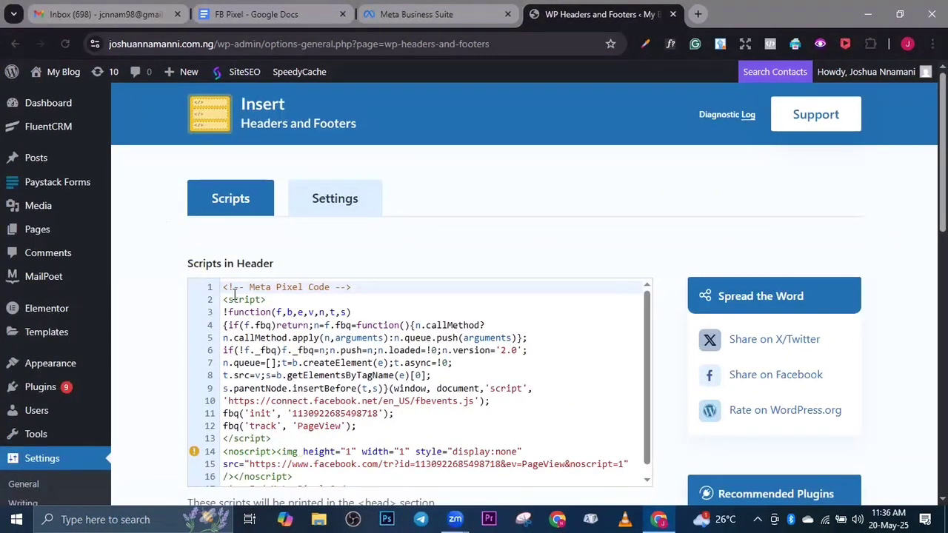
Step: Examine the Scripts in Header, Scripts in Body and Scripts in Footer boxes, including the existing Meta Pixel code
scroll(235, 296, "down", 1)
scroll(234, 296, "up", 1)
scroll(225, 326, "down", 1)
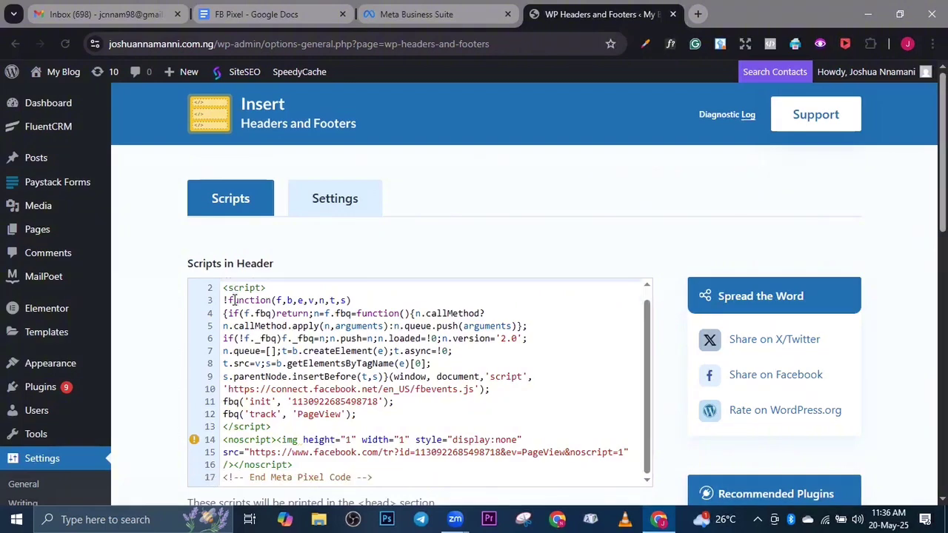
scroll(223, 337, "down", 3)
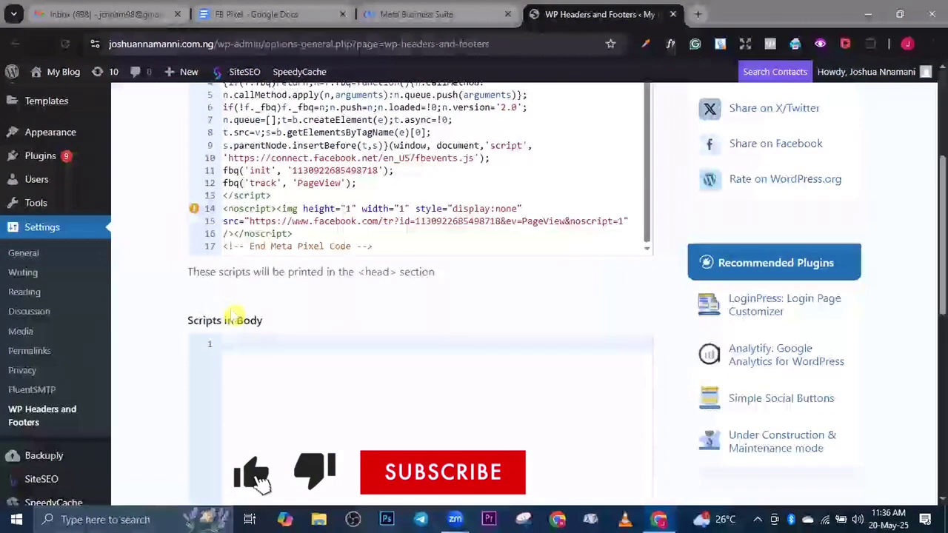
scroll(248, 231, "up", 1)
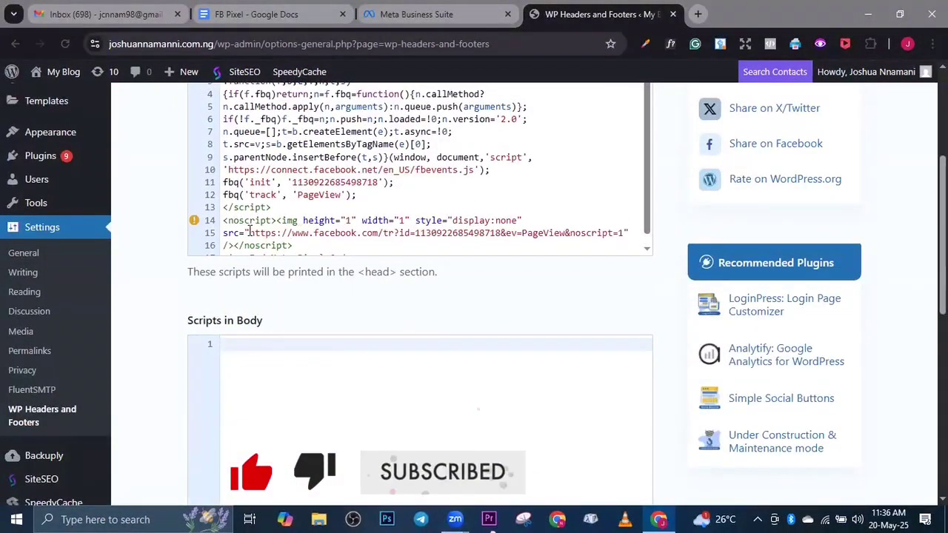
scroll(249, 231, "up", 2)
scroll(255, 274, "down", 2)
scroll(259, 278, "up", 2)
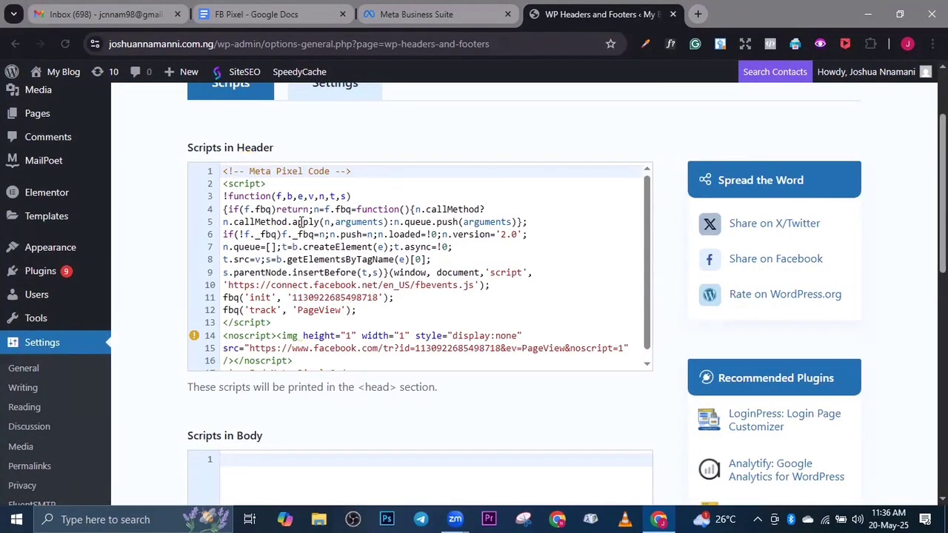
scroll(317, 255, "down", 1)
scroll(286, 322, "down", 2)
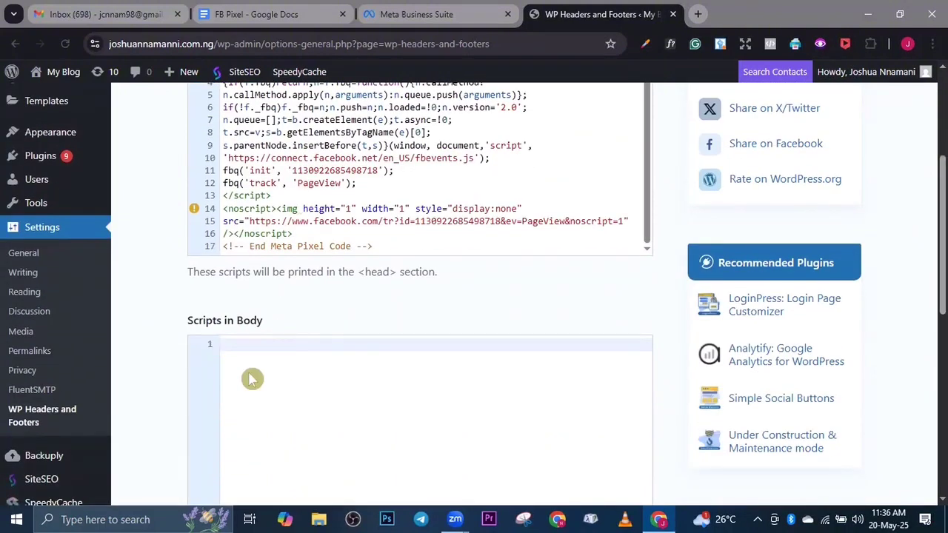
scroll(263, 378, "down", 8)
scroll(281, 208, "up", 10)
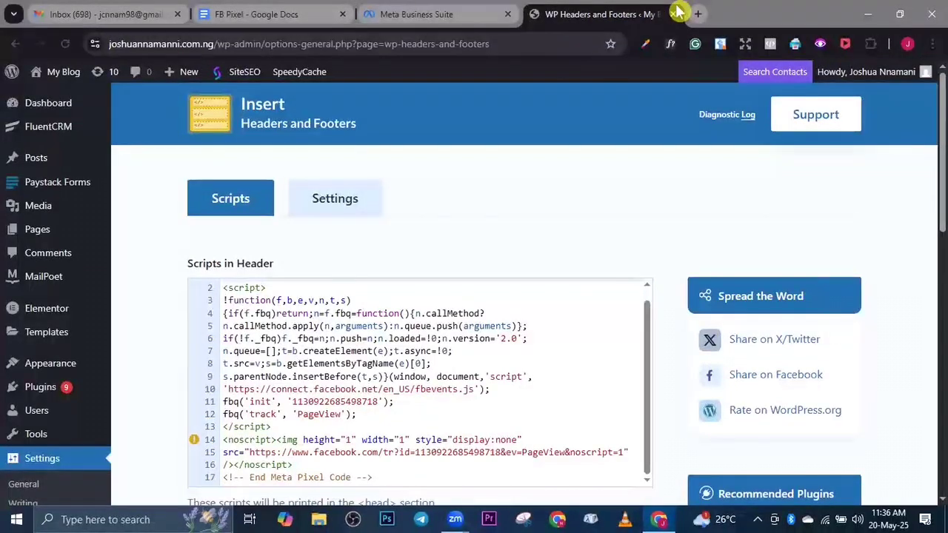
Step: Return to the unverified domain in Meta Business Suite and copy the full facebook-domain-verification meta-tag
left_click(428, 14)
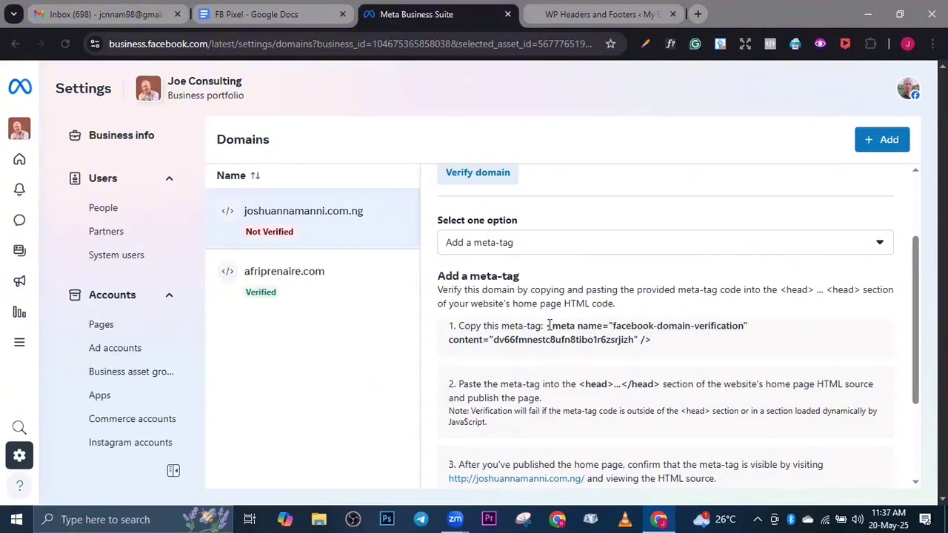
left_click_drag(550, 325, 652, 339)
left_click(495, 321)
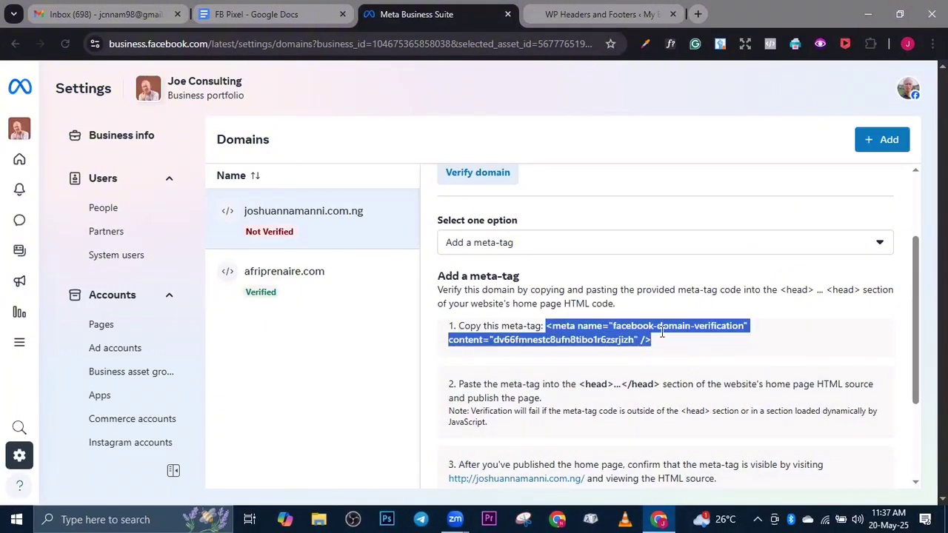
right_click(654, 339)
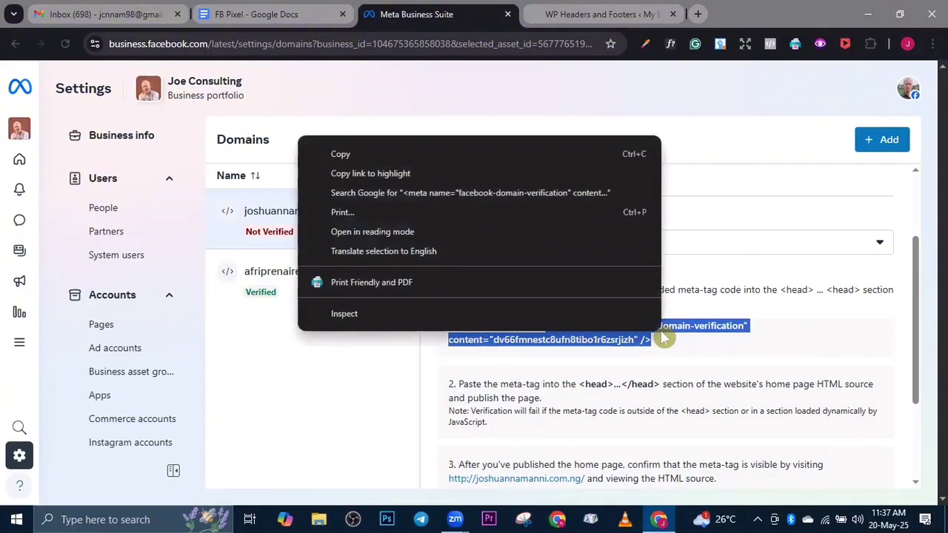
left_click(494, 154)
Step: Paste the copied meta-tag at the start of Scripts in Header in WordPress, leaving a blank line before the Meta Pixel code
left_click(589, 15)
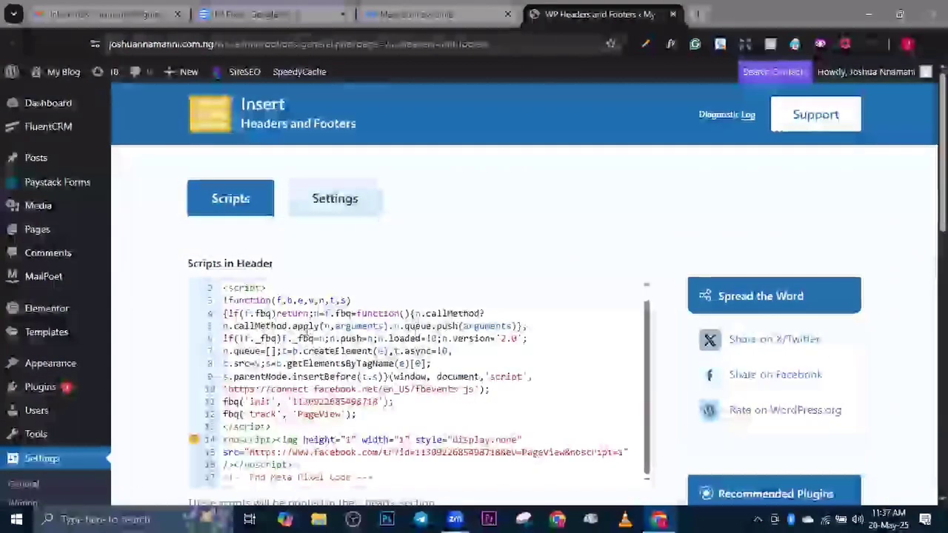
left_click(224, 287)
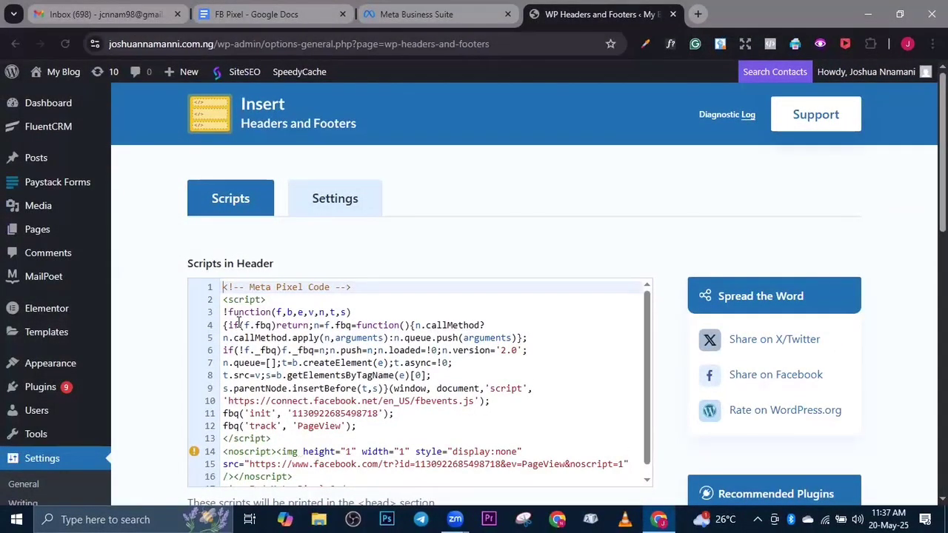
key("Return")
key("Return")
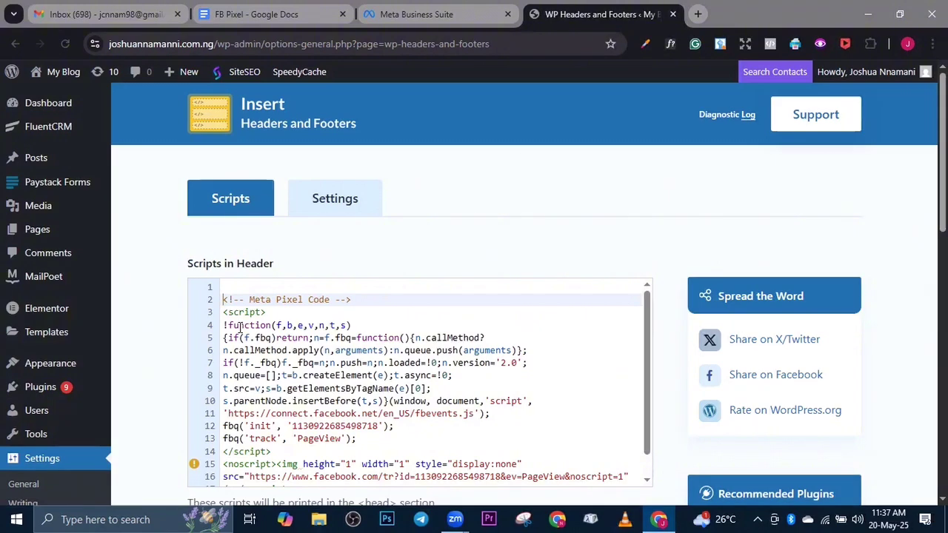
left_click(239, 326)
key("Up")
key("Up")
key("Up")
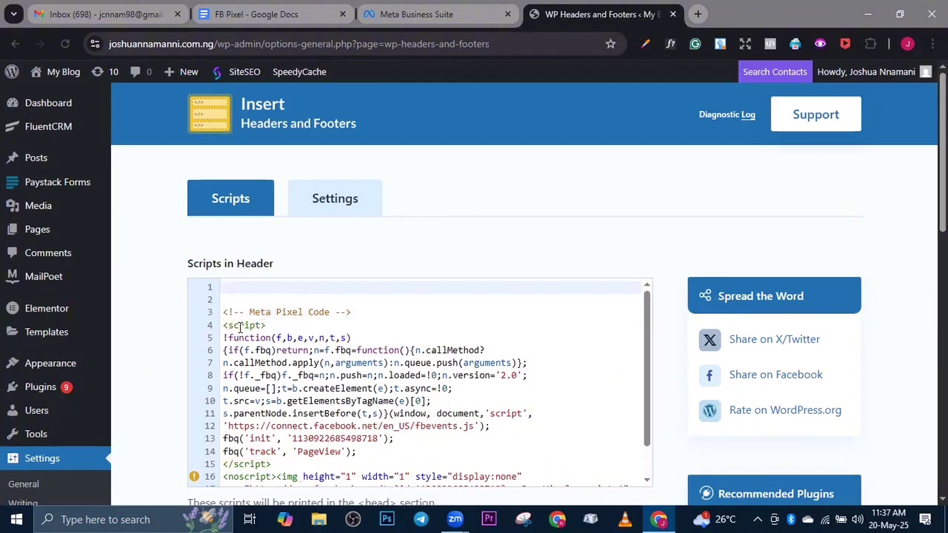
right_click(274, 288)
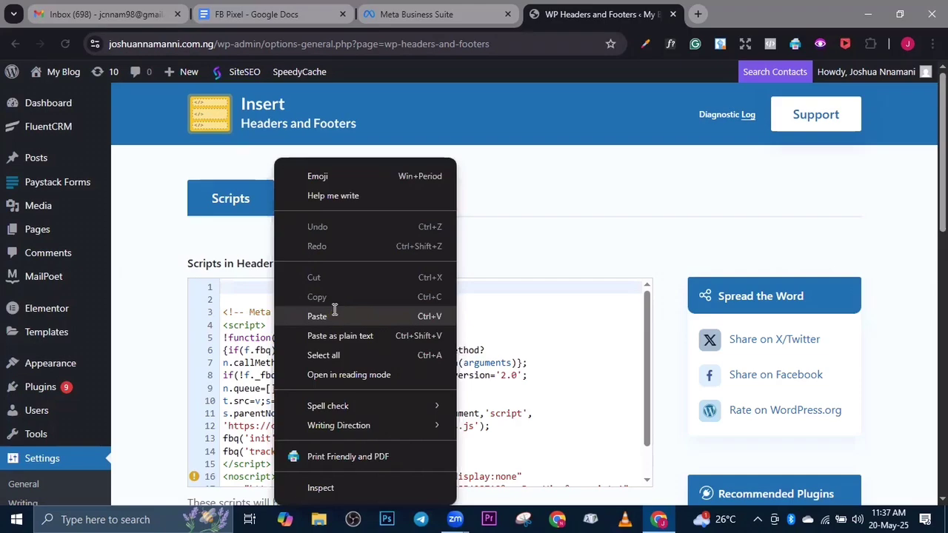
left_click(333, 314)
Step: Review the pasted header script and save the changes on the WP Headers and Footers page
scroll(519, 264, "down", 2)
scroll(517, 265, "up", 2)
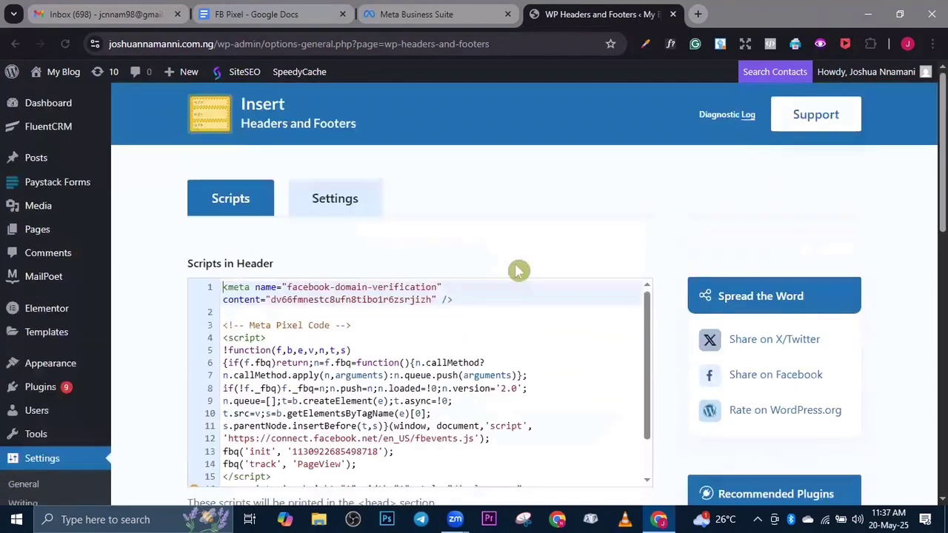
scroll(517, 268, "down", 7)
scroll(518, 271, "down", 3)
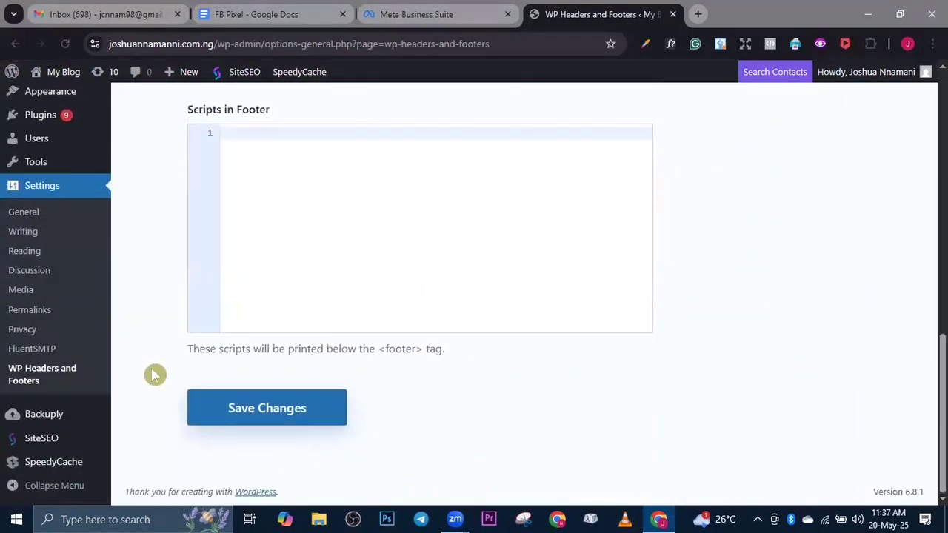
left_click(227, 420)
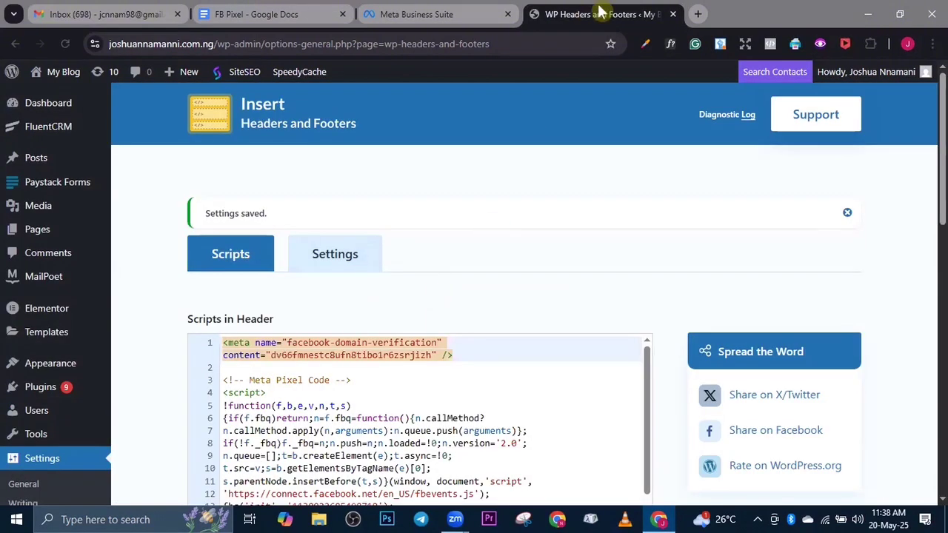
Step: Verify the newly added .com.ng domain in Meta Business Suite and check its status in the Domains list
left_click(461, 16)
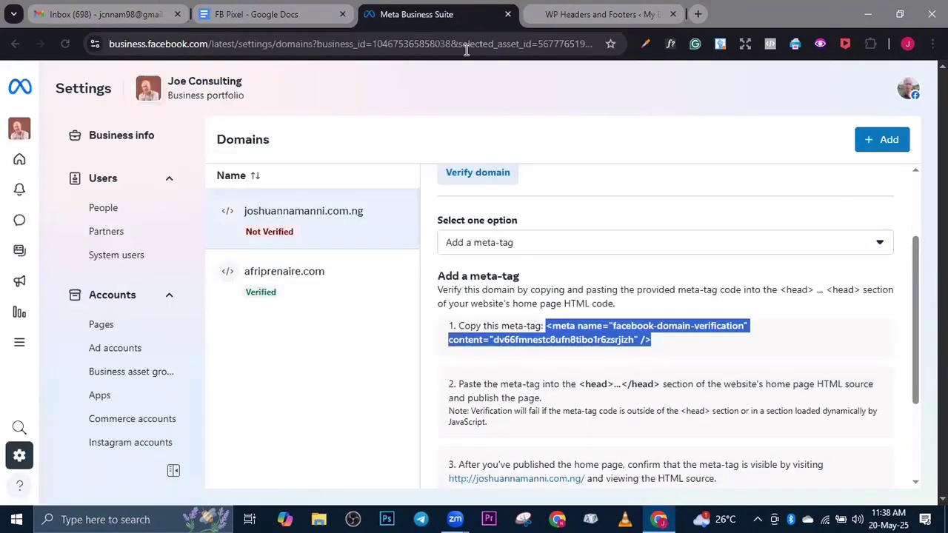
left_click(522, 213)
scroll(434, 296, "down", 2)
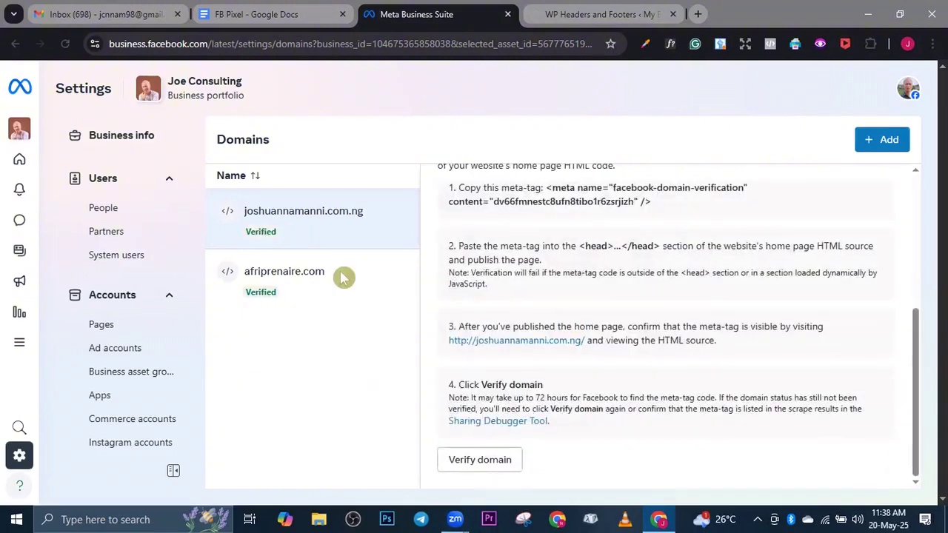
left_click(260, 243)
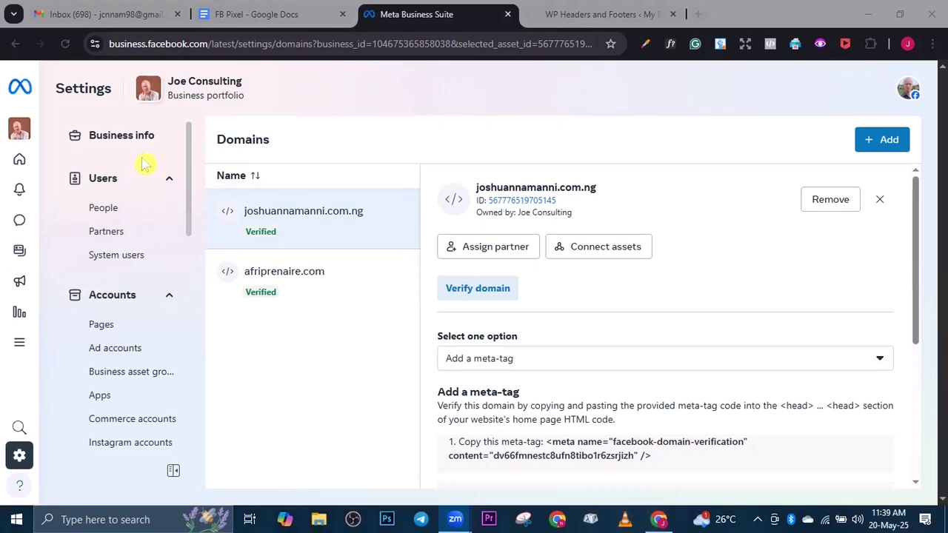
Step: Open Adverts Manager from the full list of Meta Business Suite tools
mouse_move(12, 314)
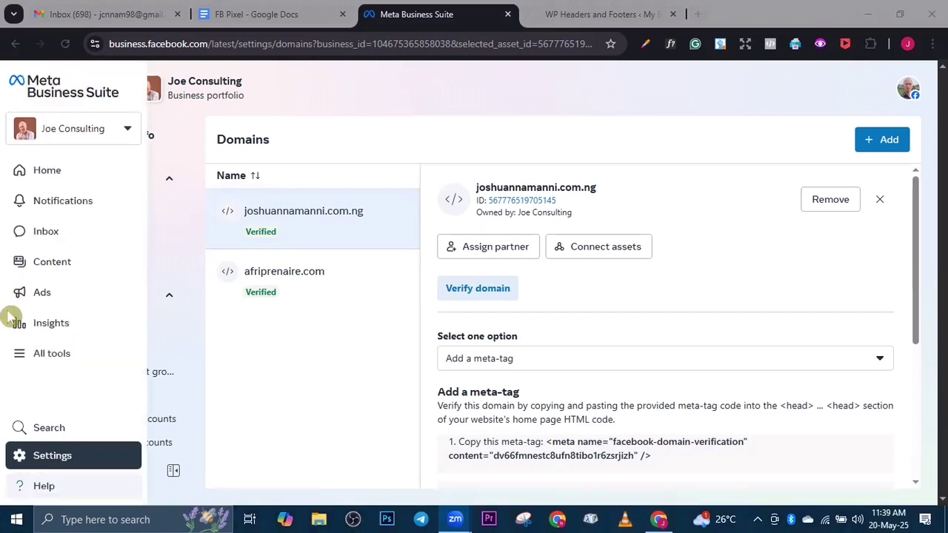
left_click(17, 361)
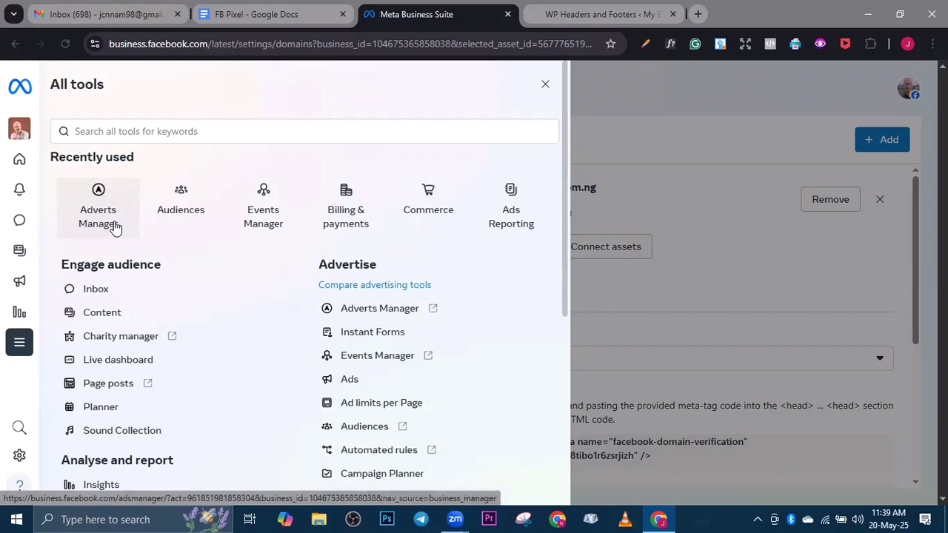
left_click(114, 226)
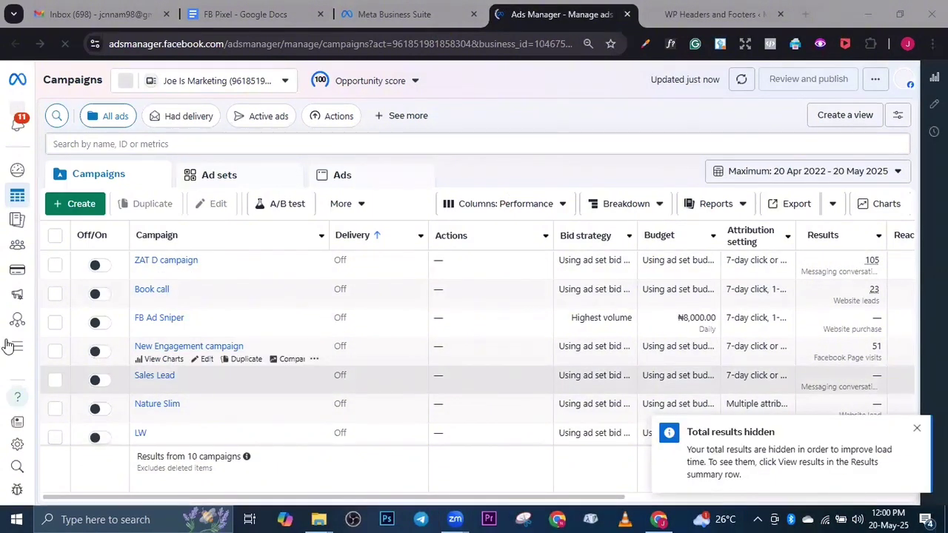
Step: Open Events Manager from the full list of Ads Manager tools
mouse_move(33, 352)
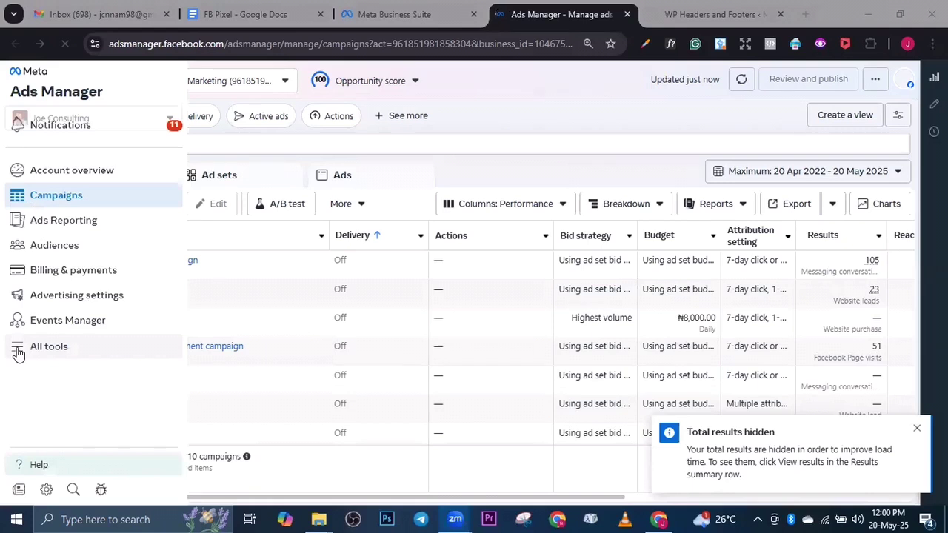
left_click(18, 353)
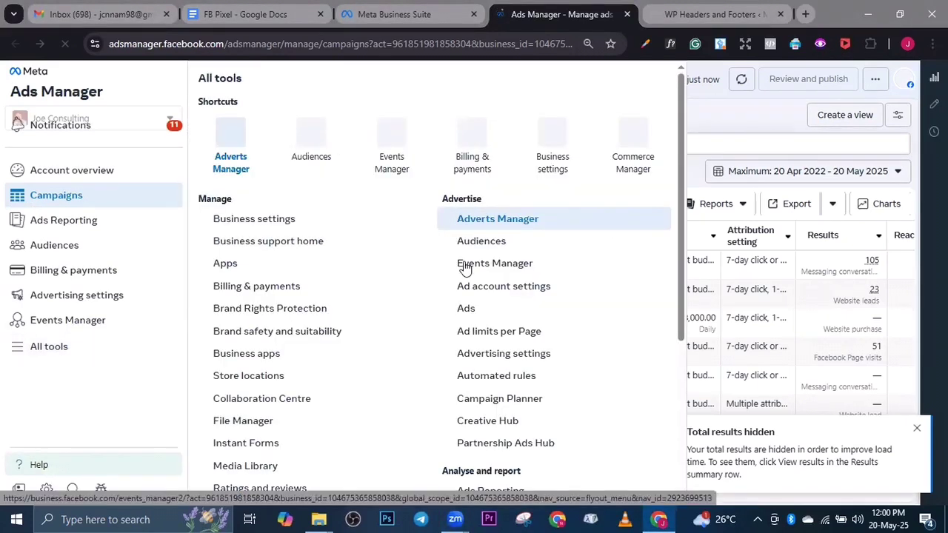
left_click(465, 265)
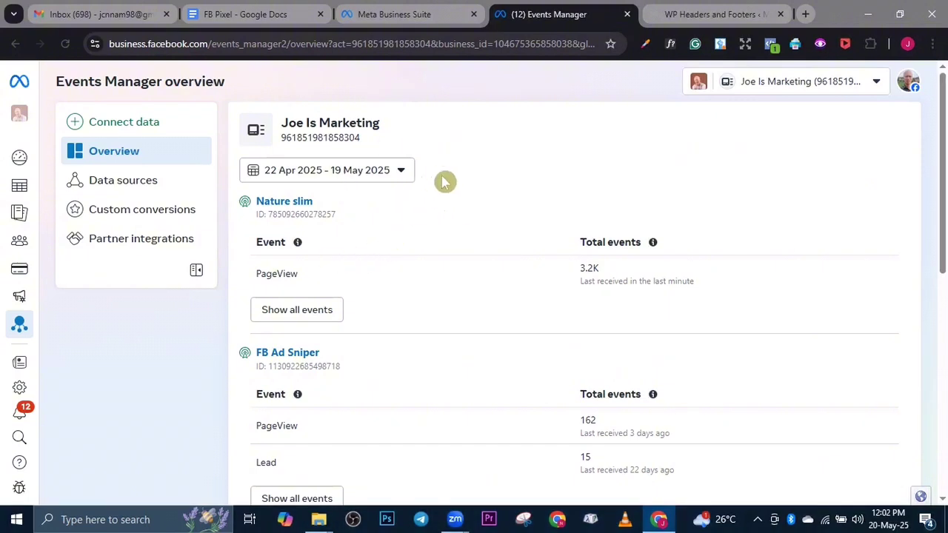
Step: Start connecting a new data source in Events Manager with Web as its type
left_click(82, 121)
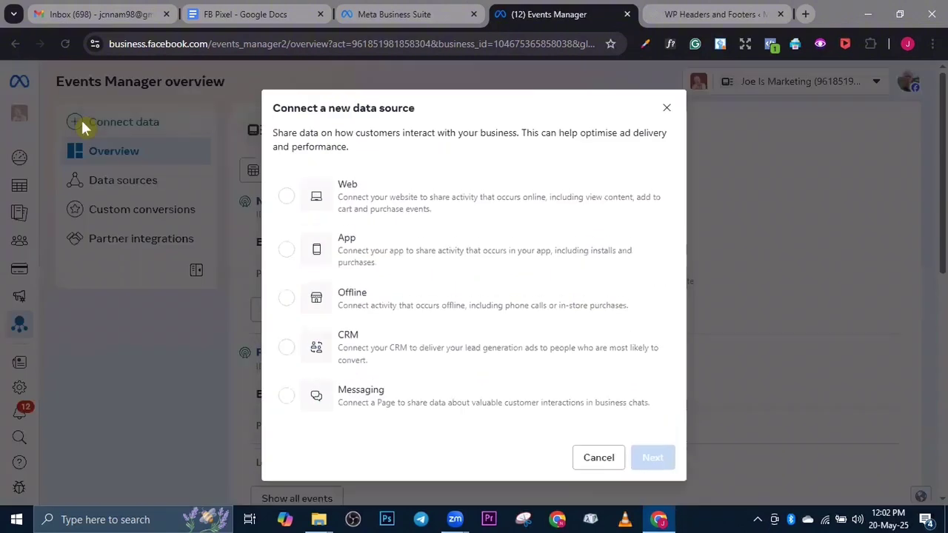
left_click(285, 183)
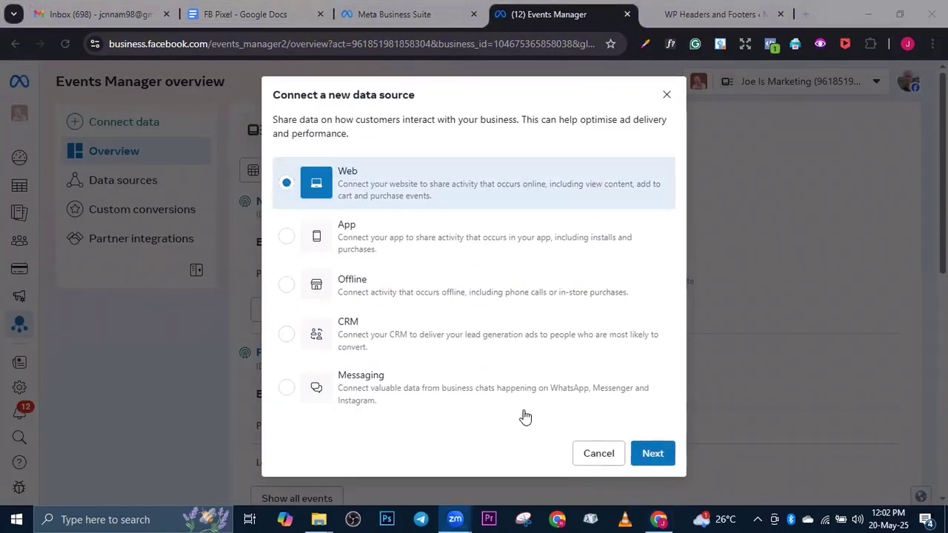
left_click(653, 453)
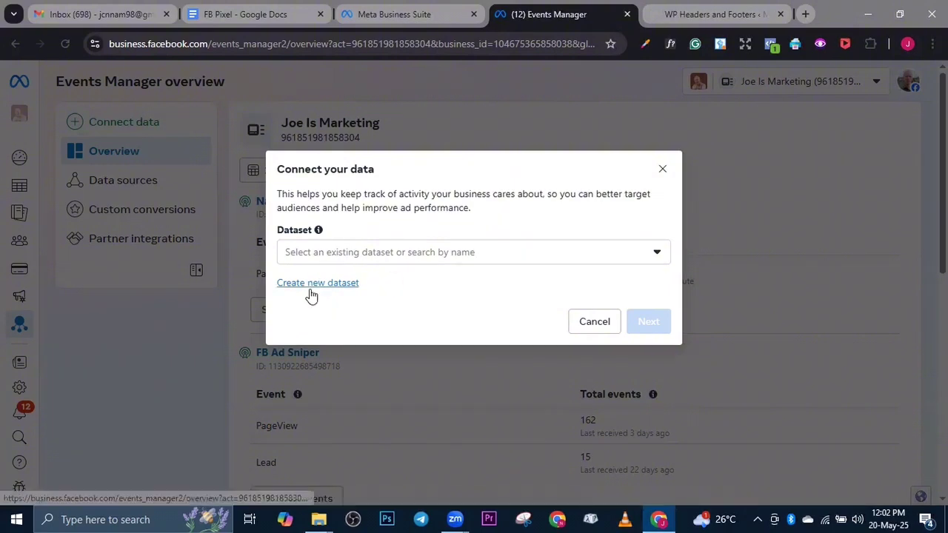
Step: Create a new dataset named "Shoe sales" with the free Conversions API Gateway demo request turned off
left_click(333, 283)
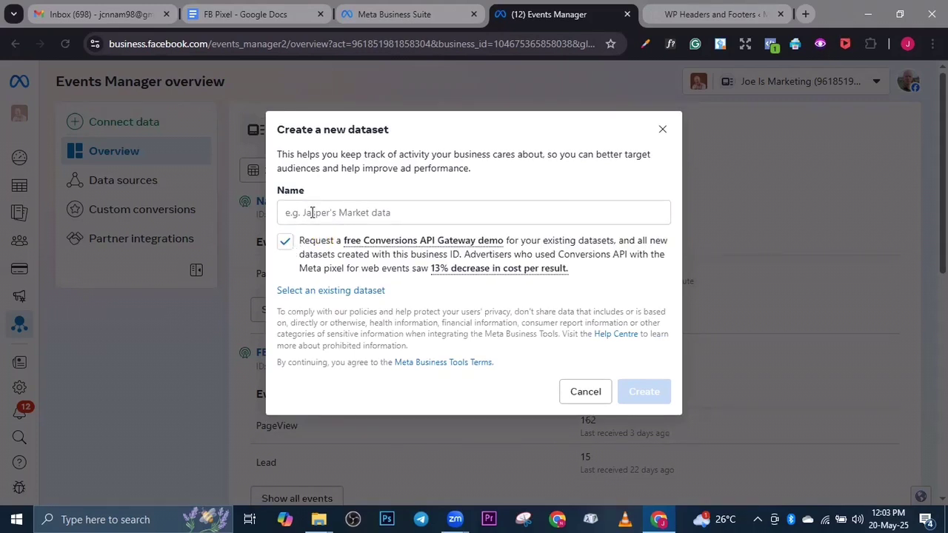
left_click(319, 210)
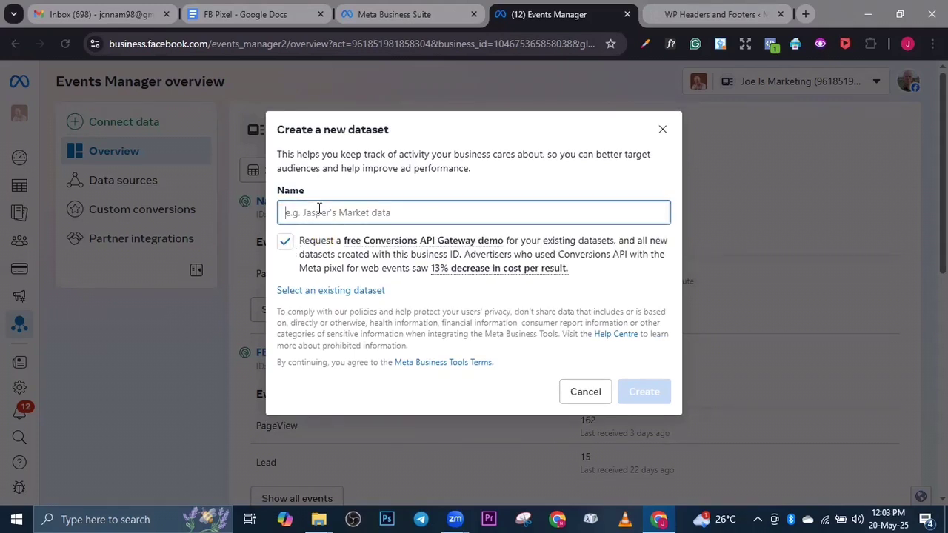
type("Sho")
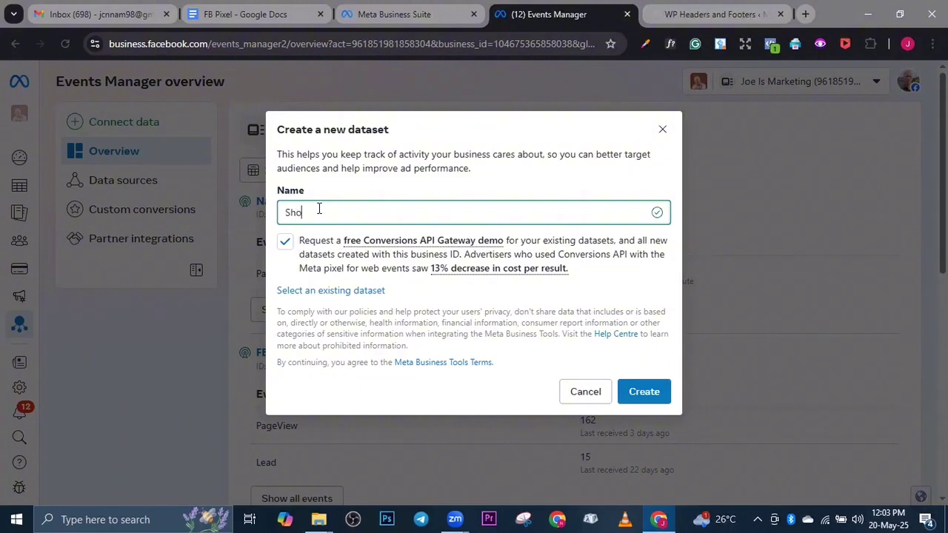
type("e sales")
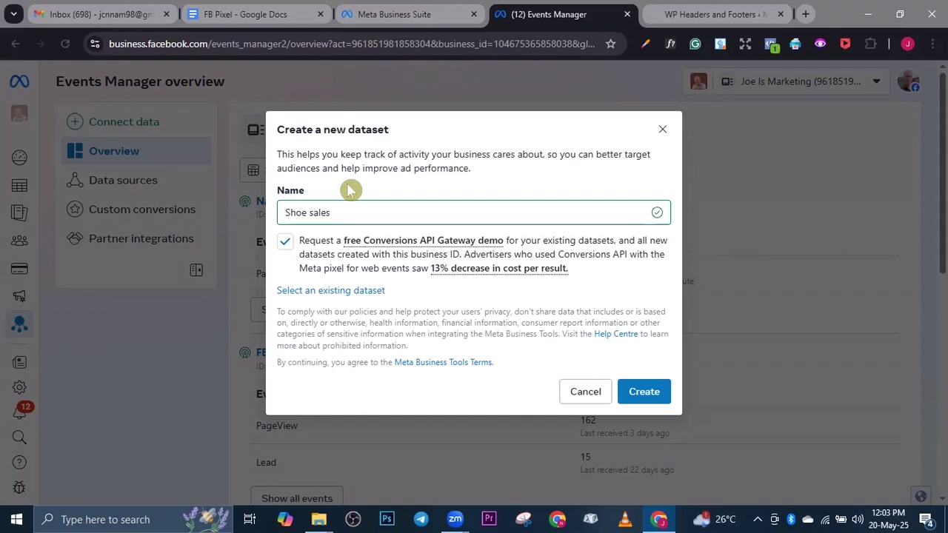
left_click(285, 241)
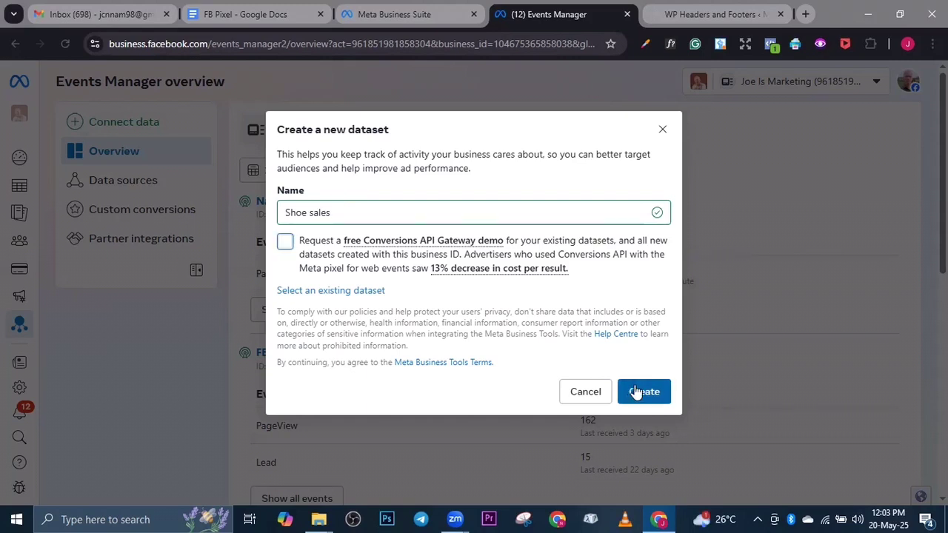
left_click(635, 386)
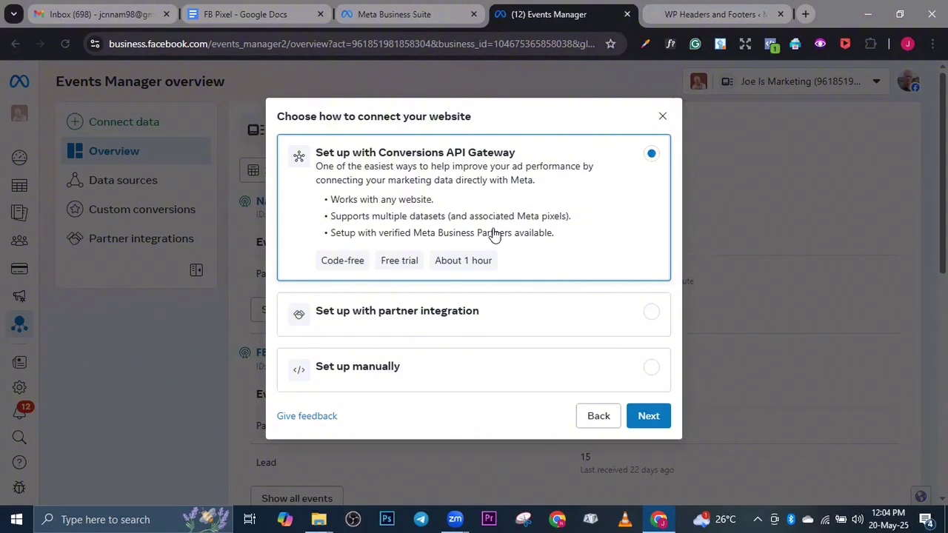
Step: Choose manual setup for the website connection and use the Meta pixel only option
left_click(332, 378)
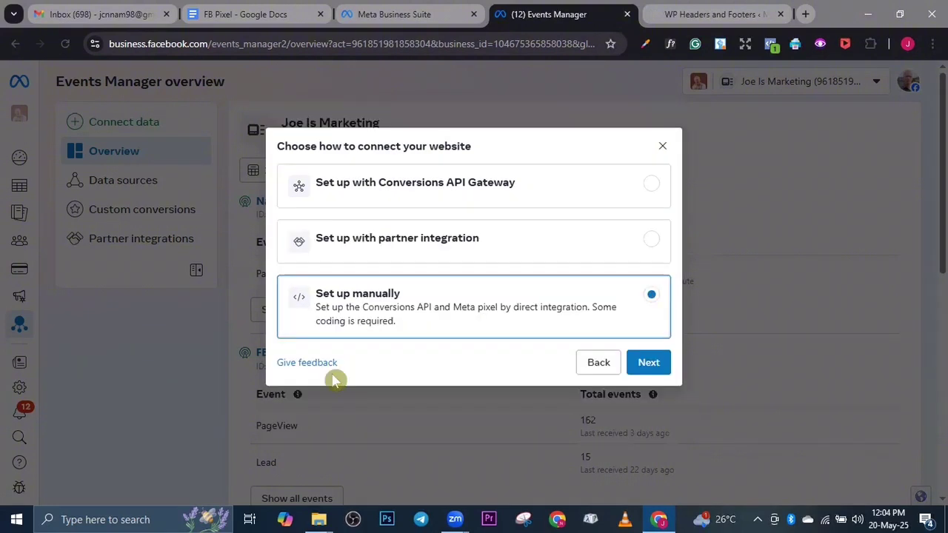
left_click(649, 365)
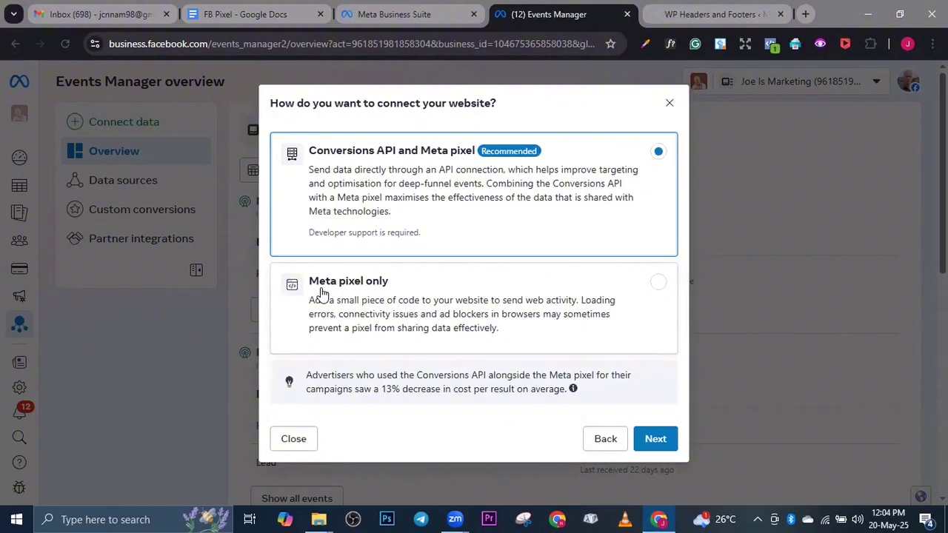
left_click(320, 294)
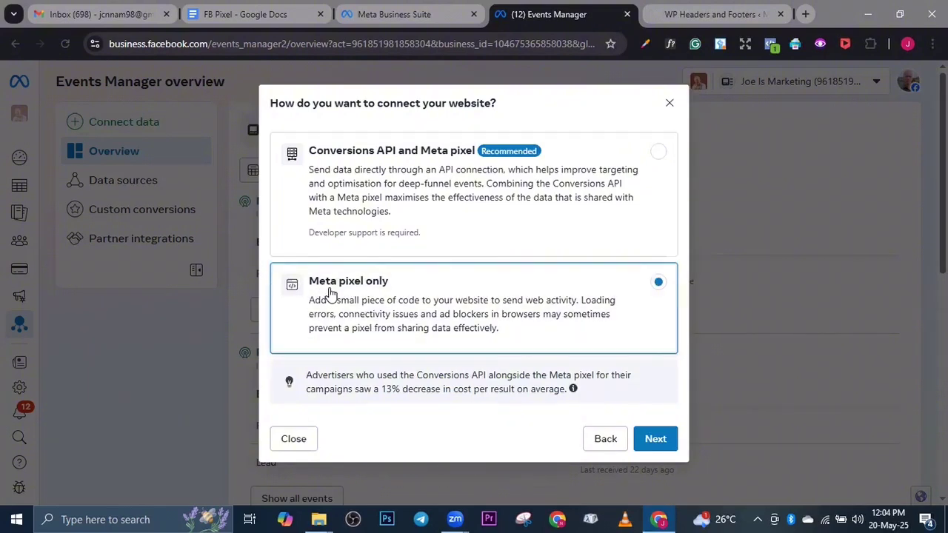
left_click(657, 439)
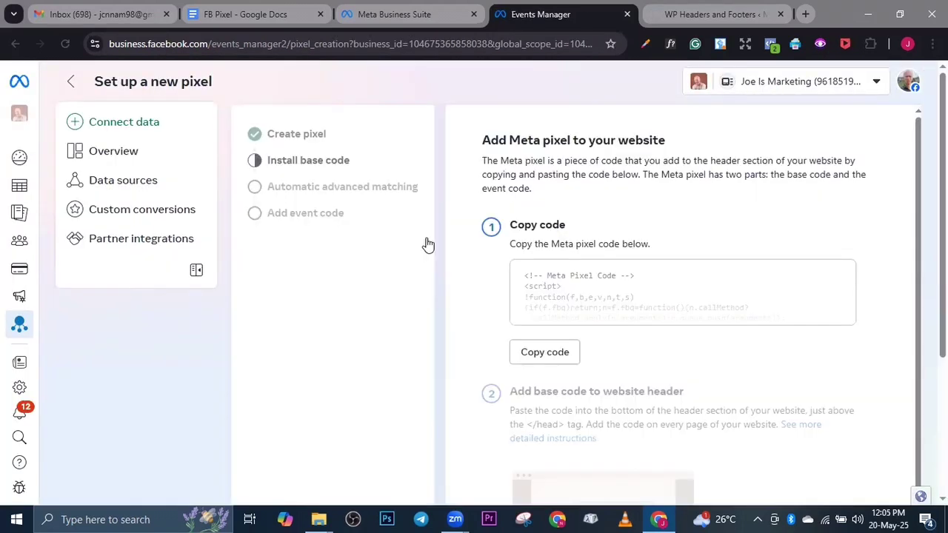
Step: Copy the new Meta Pixel base code and review the instructions for adding it to the website header
left_click(389, 184)
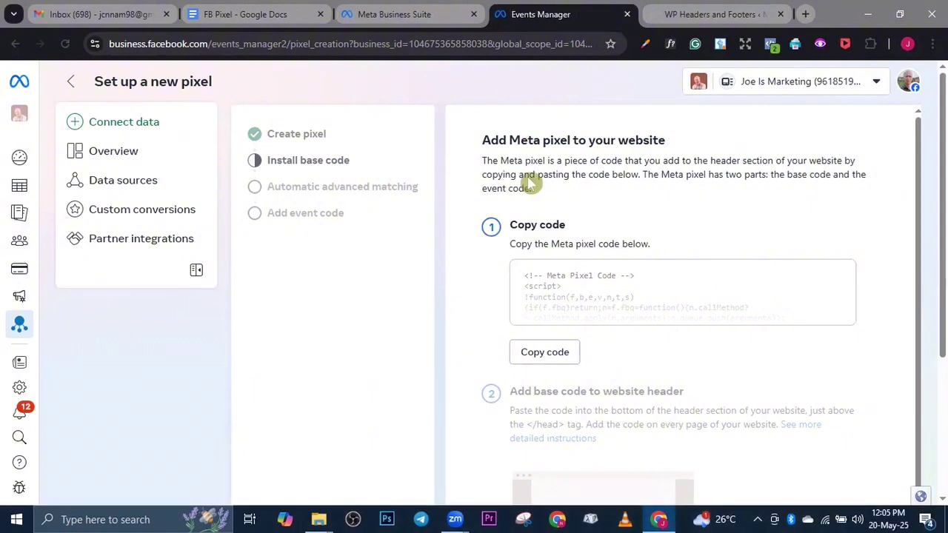
scroll(581, 220, "down", 2)
scroll(582, 219, "up", 2)
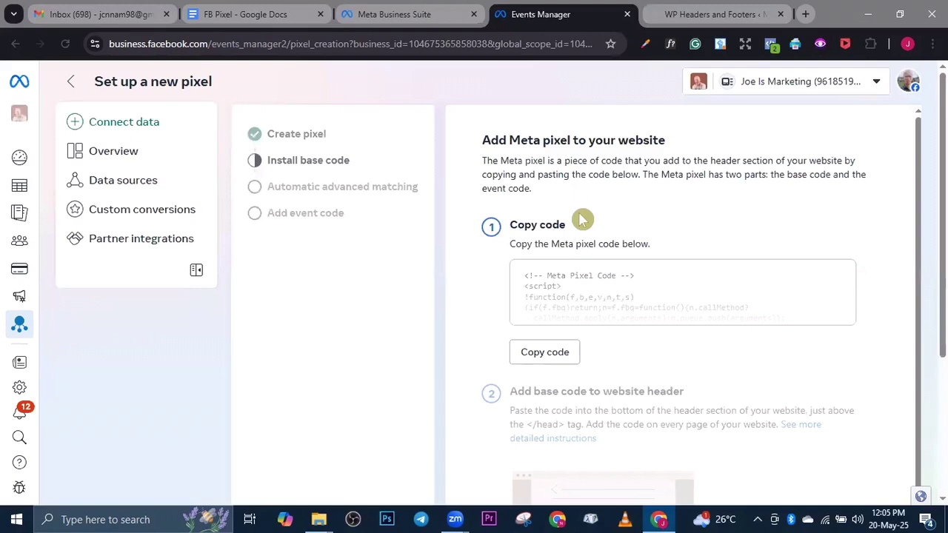
scroll(561, 229, "down", 1)
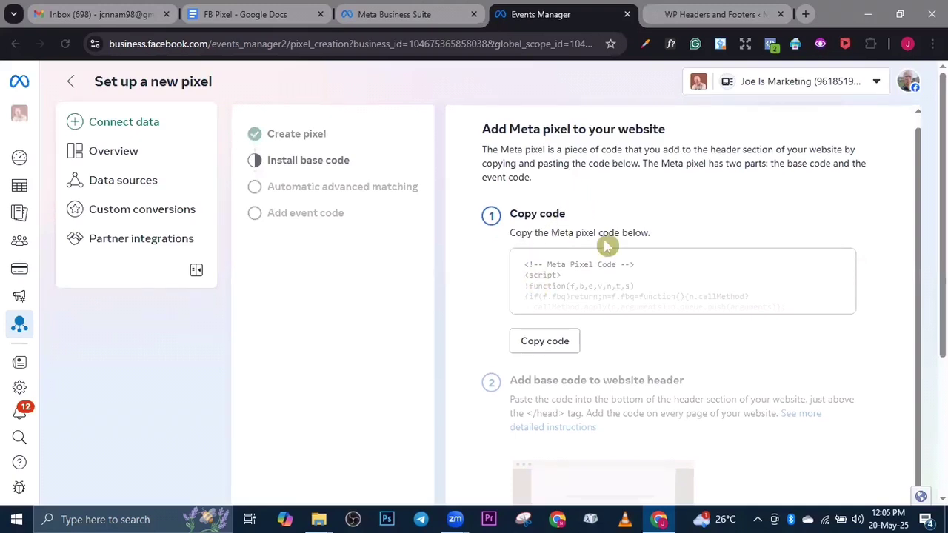
left_click(536, 342)
left_click(536, 343)
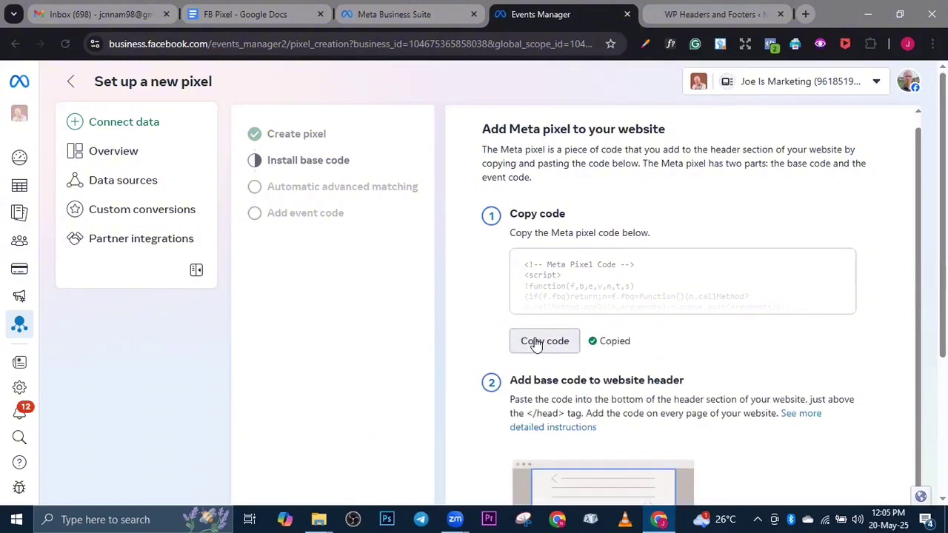
scroll(603, 324, "down", 1)
scroll(562, 267, "down", 2)
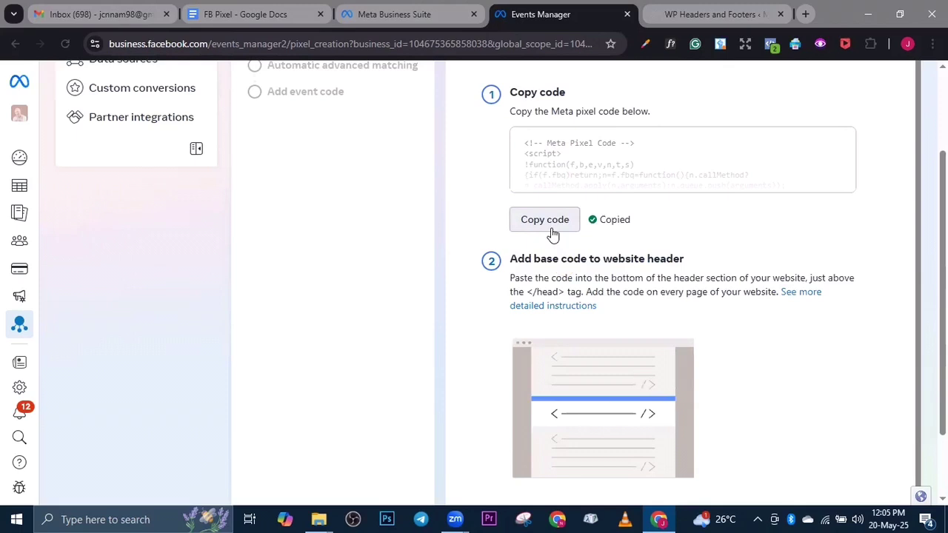
scroll(548, 230, "down", 2)
scroll(569, 199, "up", 1)
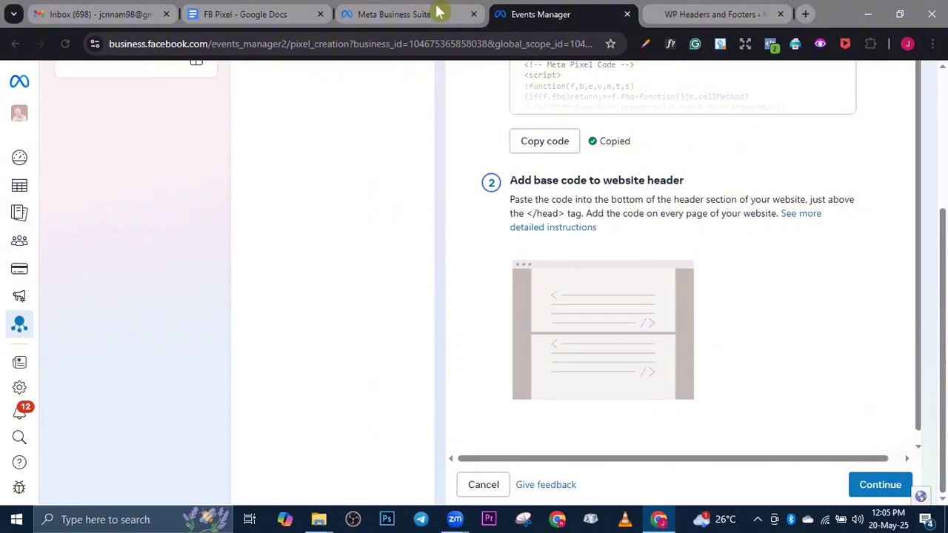
Step: Paste the copied pixel code at the end of Scripts in Header in WordPress, leaving a blank line after the existing Meta Pixel code
left_click(709, 13)
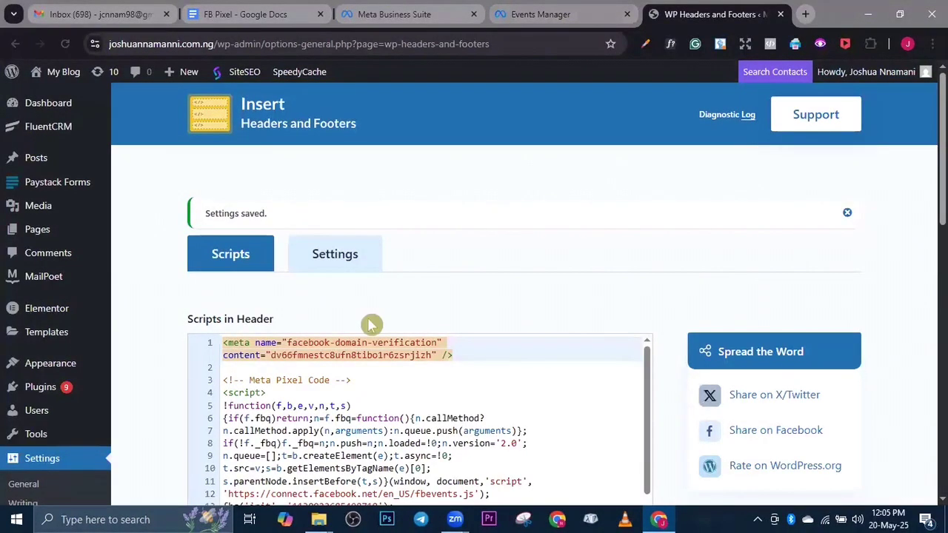
scroll(311, 380, "down", 1)
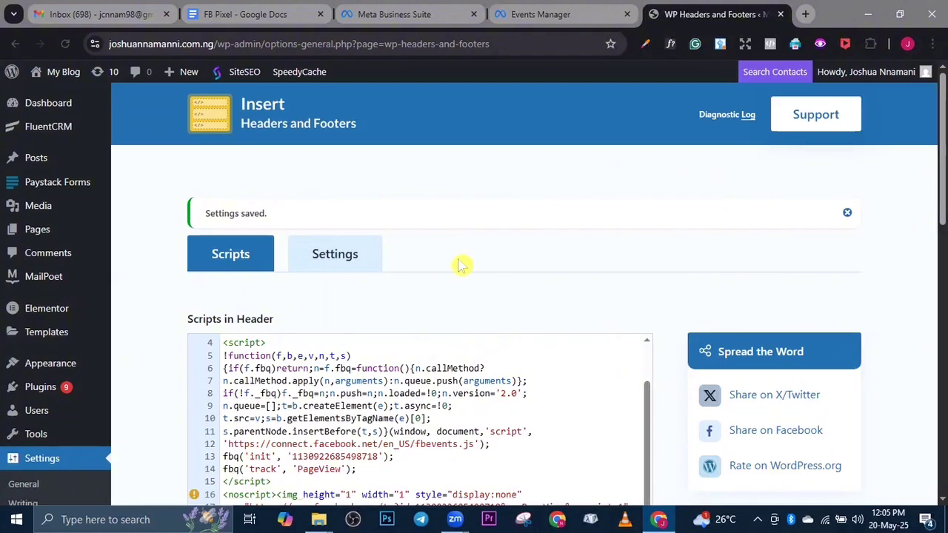
scroll(430, 263, "down", 3)
scroll(403, 218, "up", 1)
scroll(403, 218, "down", 1)
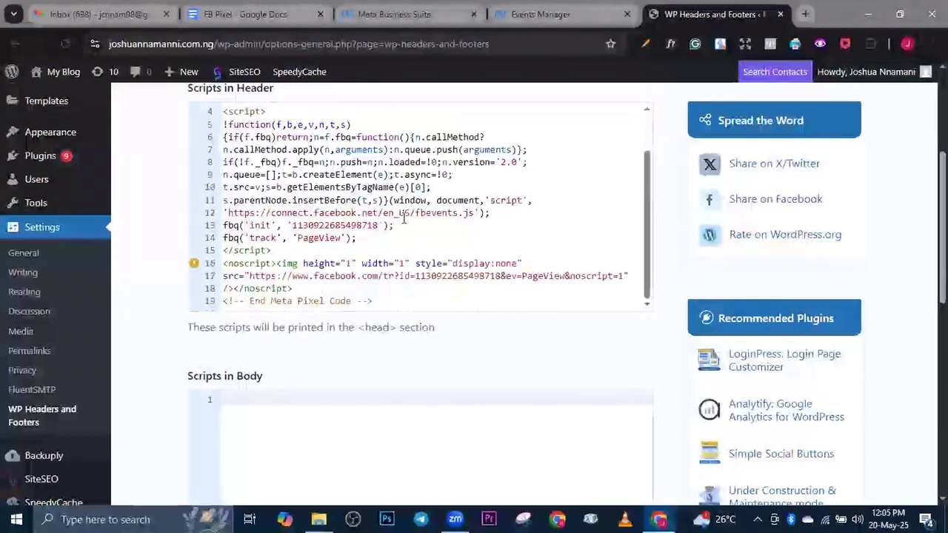
scroll(400, 186, "down", 2)
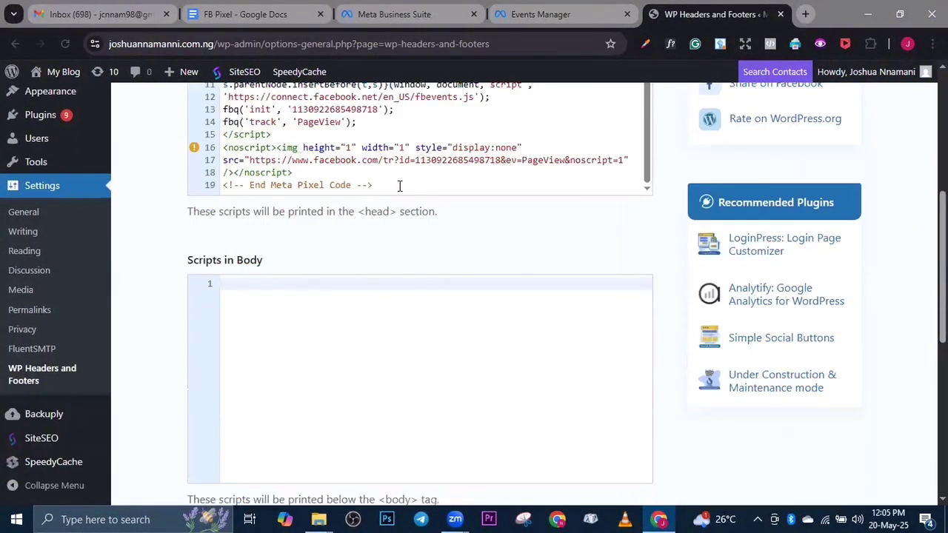
left_click(400, 187)
key("Return")
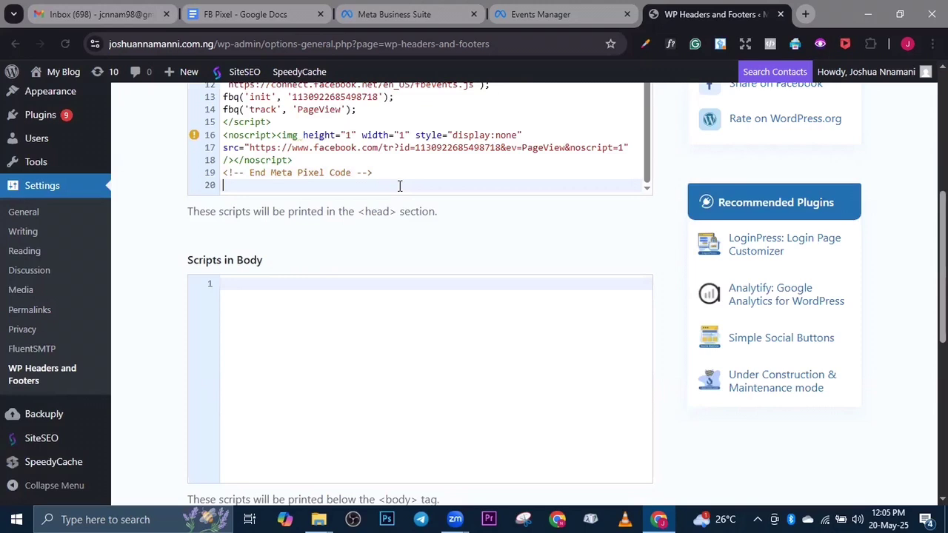
key("Return")
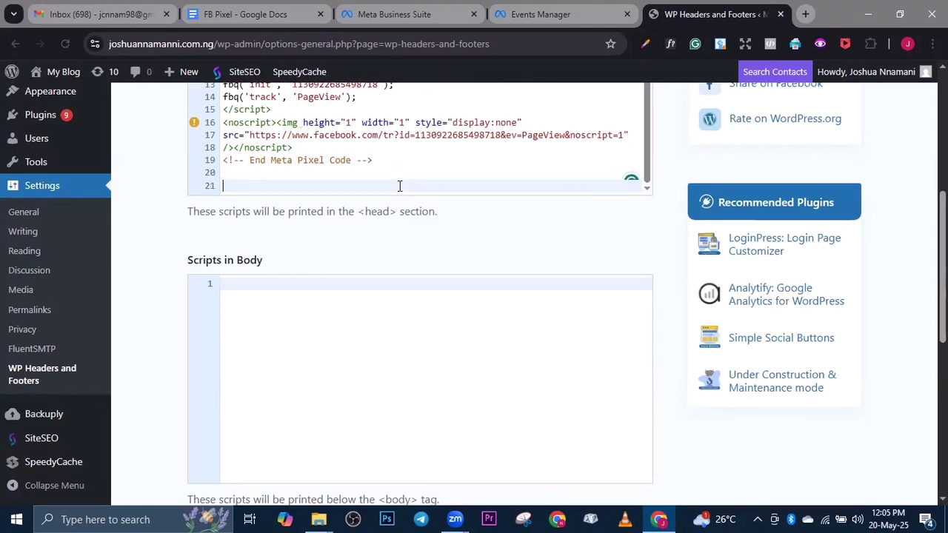
key("ctrl+v")
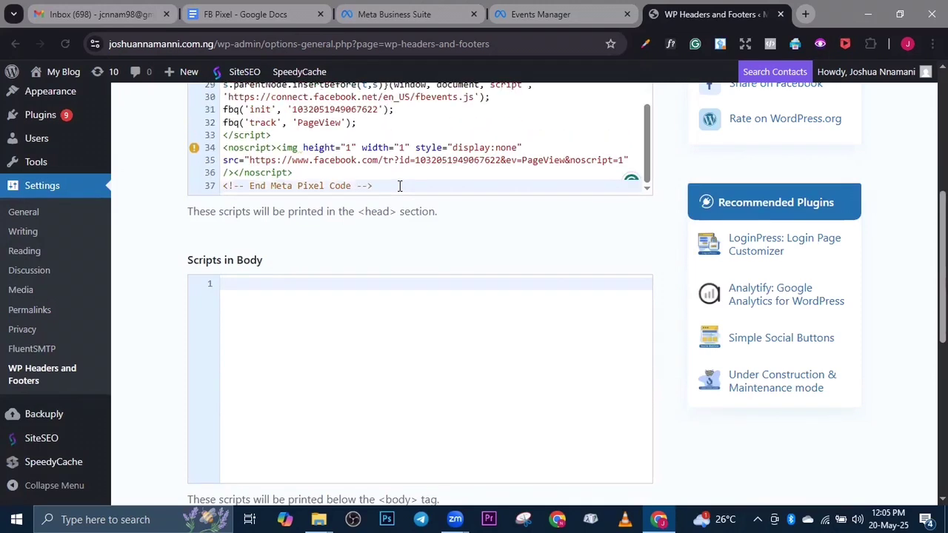
Step: Save the script changes in WP Headers and Footers and review the stored Meta Pixel code in Scripts in Header
scroll(399, 187, "up", 5)
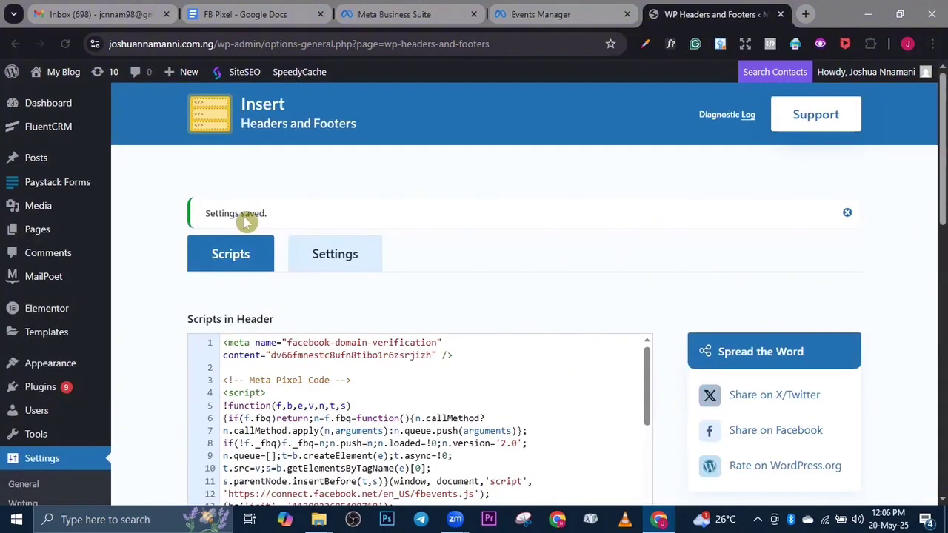
scroll(250, 217, "down", 2)
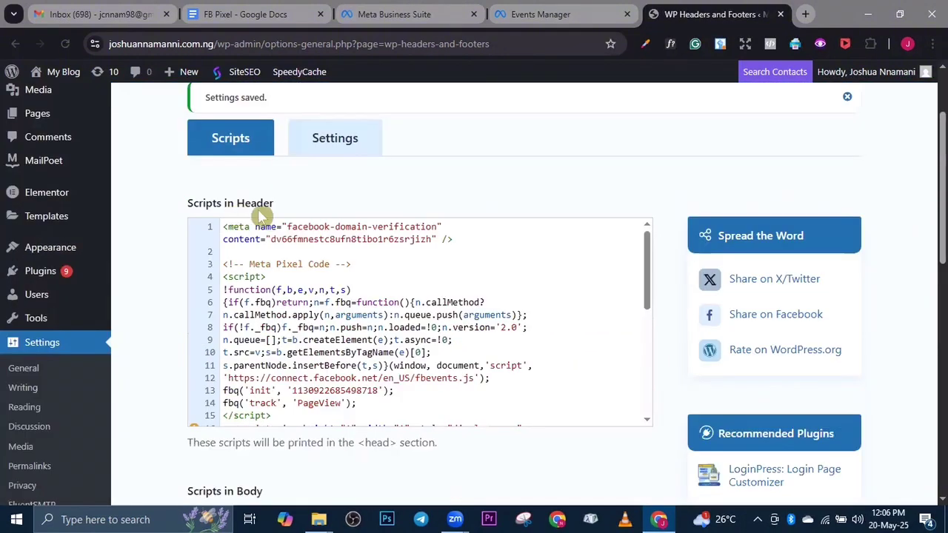
left_click(152, 278)
scroll(187, 150, "down", 4)
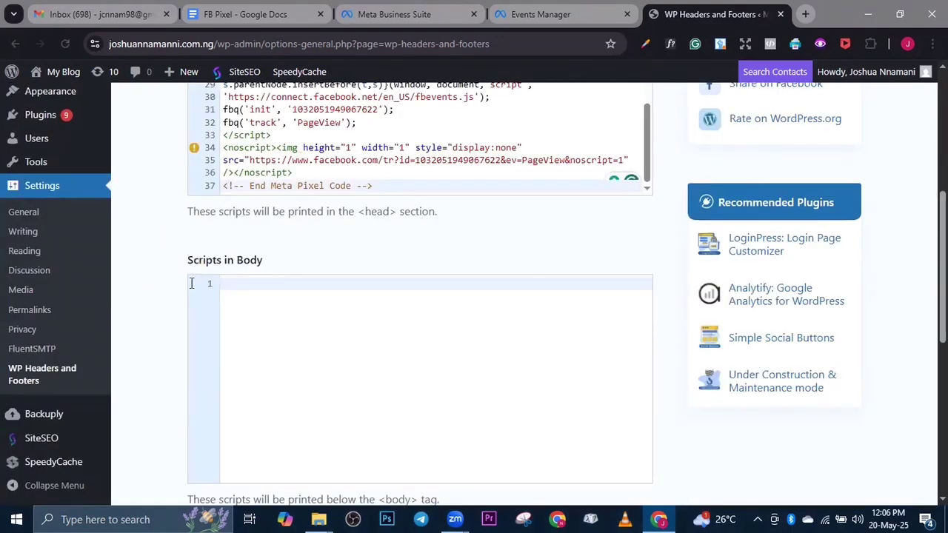
scroll(228, 277, "down", 8)
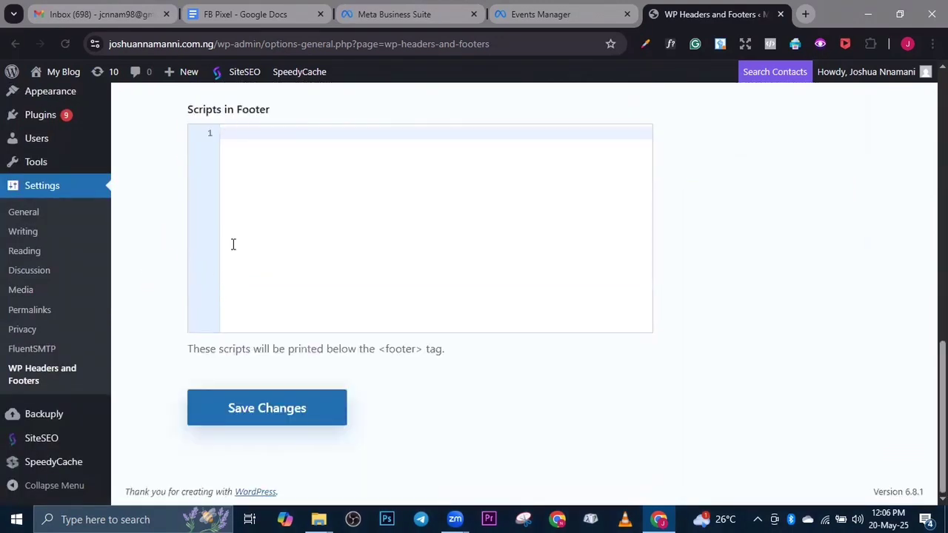
scroll(234, 248, "up", 2)
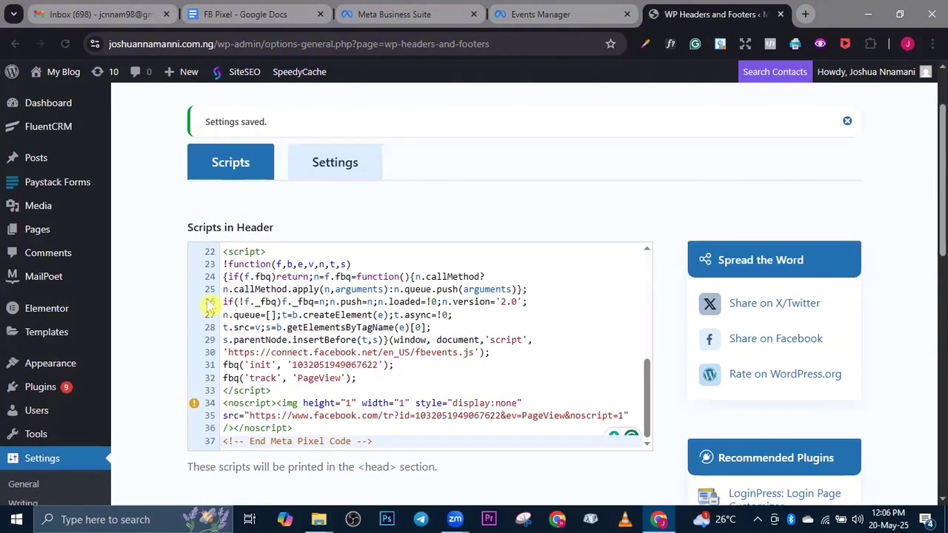
scroll(190, 320, "down", 2)
scroll(190, 320, "down", 5)
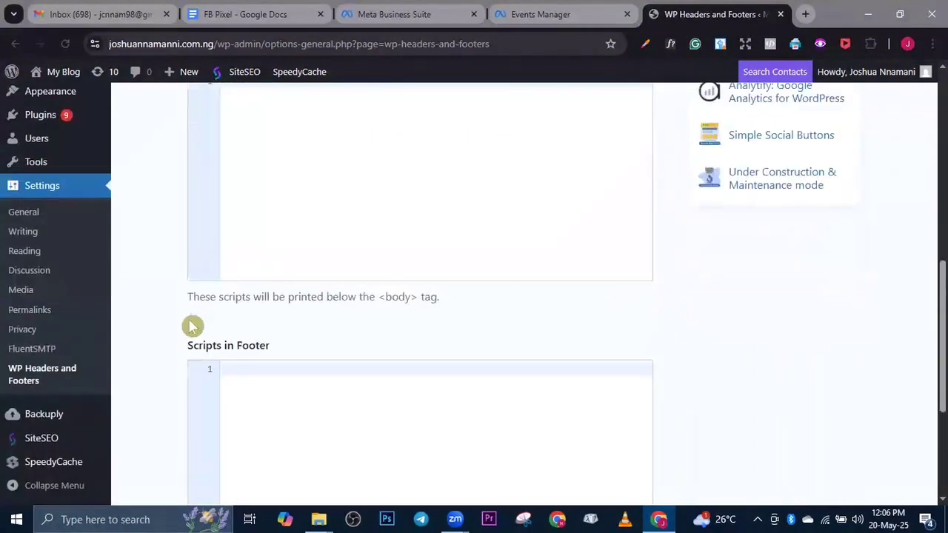
scroll(190, 320, "down", 3)
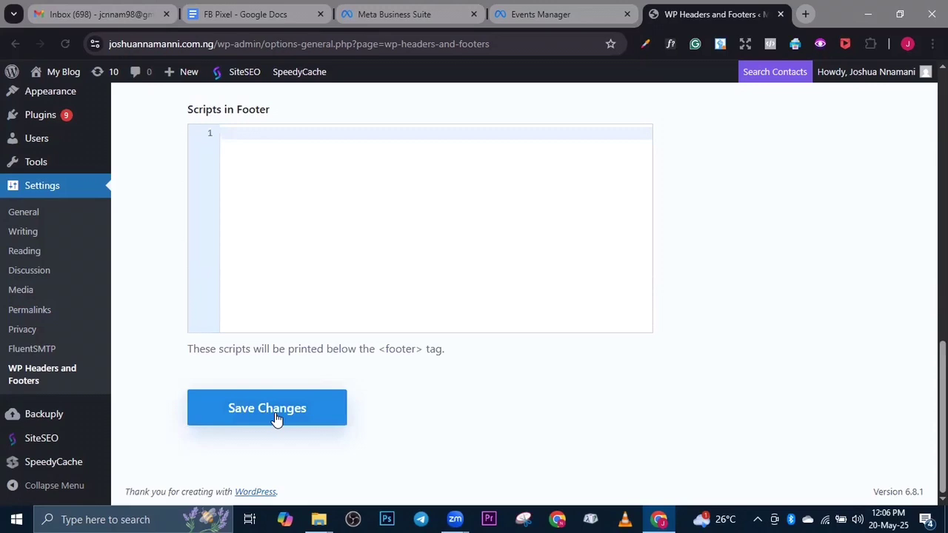
left_click(276, 415)
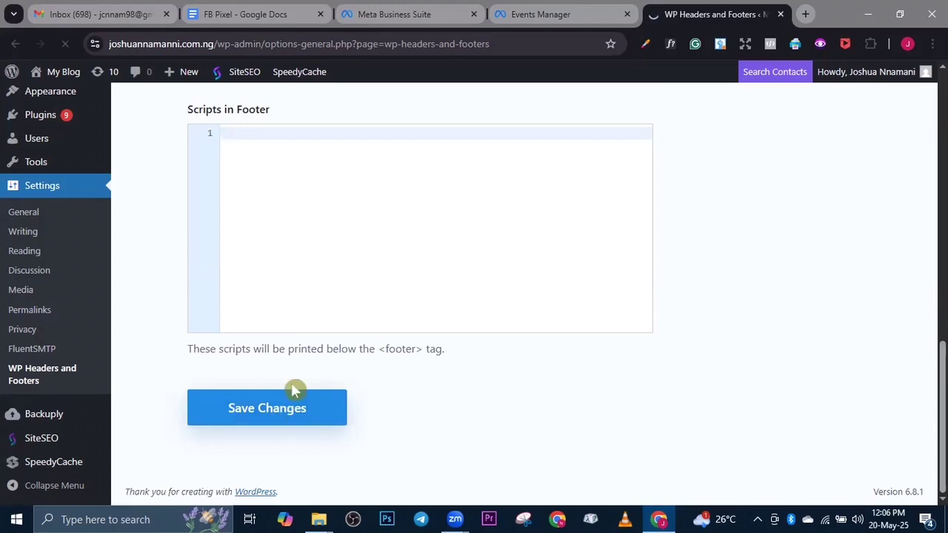
scroll(329, 364, "down", 2)
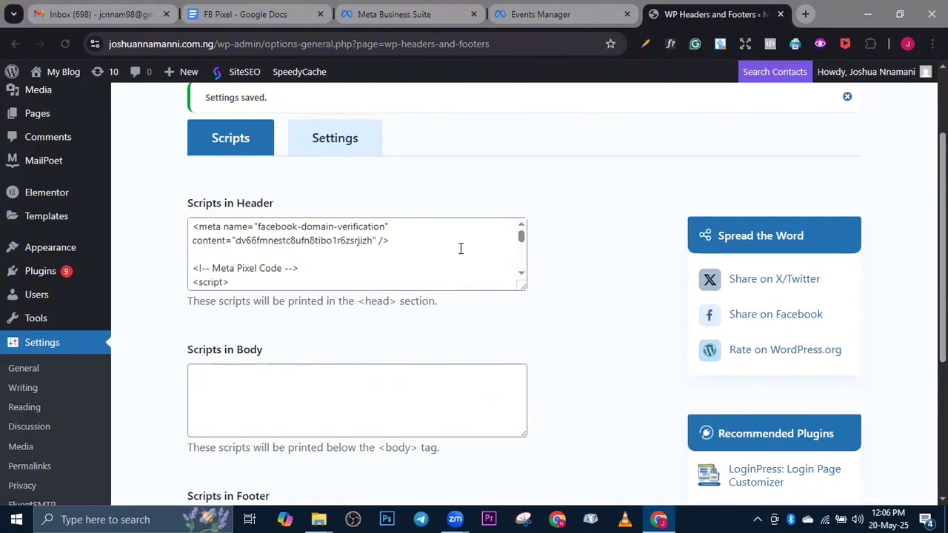
scroll(428, 274, "down", 7)
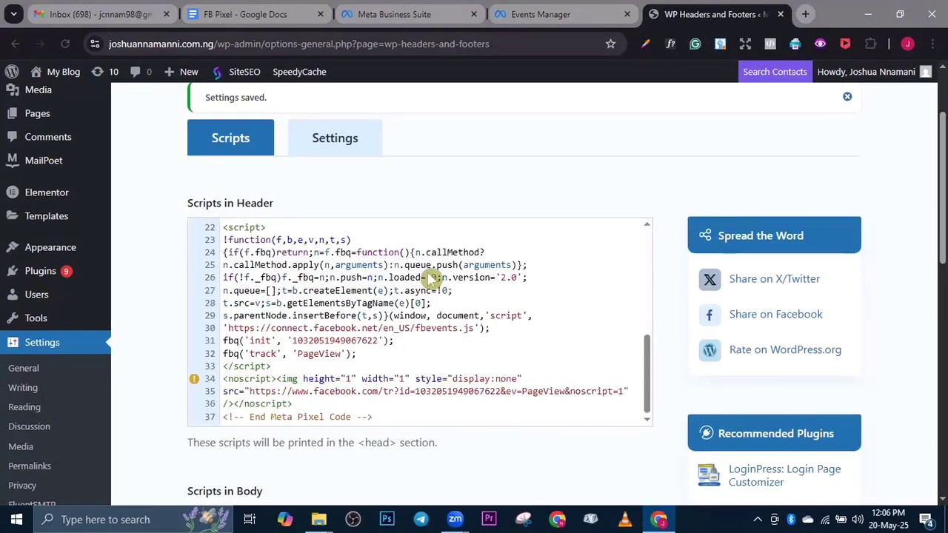
scroll(428, 274, "up", 3)
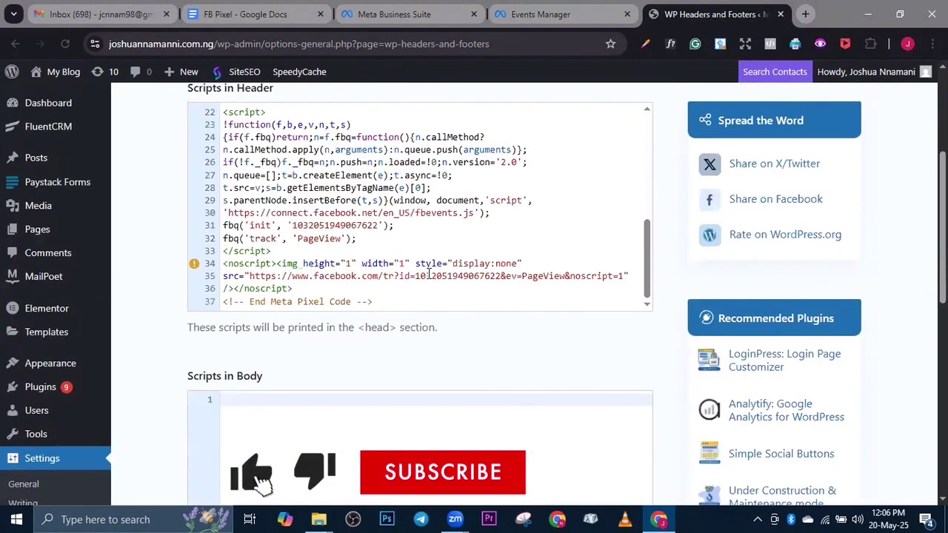
scroll(428, 274, "up", 5)
Step: Return to Events Manager, continue past the base code installation, and turn on automatic advanced matching with External ID turned off
left_click(576, 11)
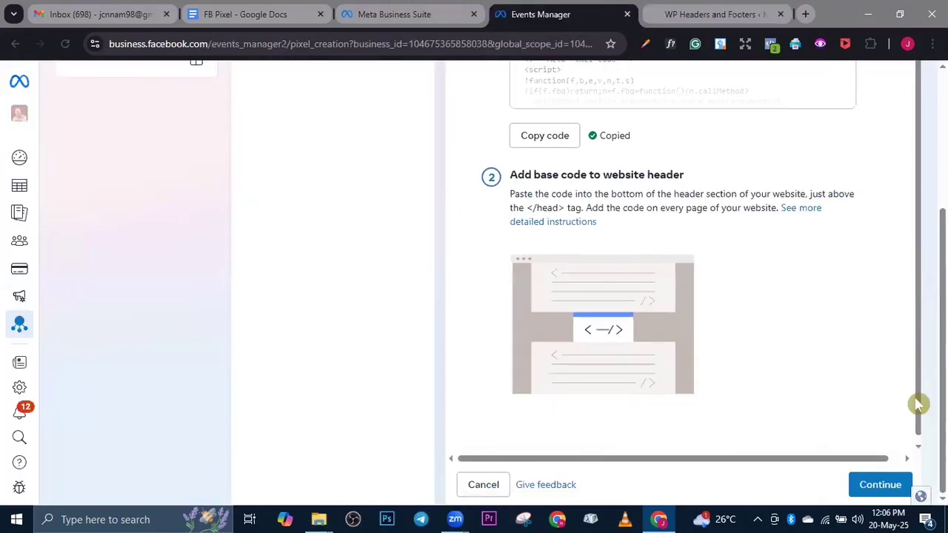
scroll(916, 415, "down", 1)
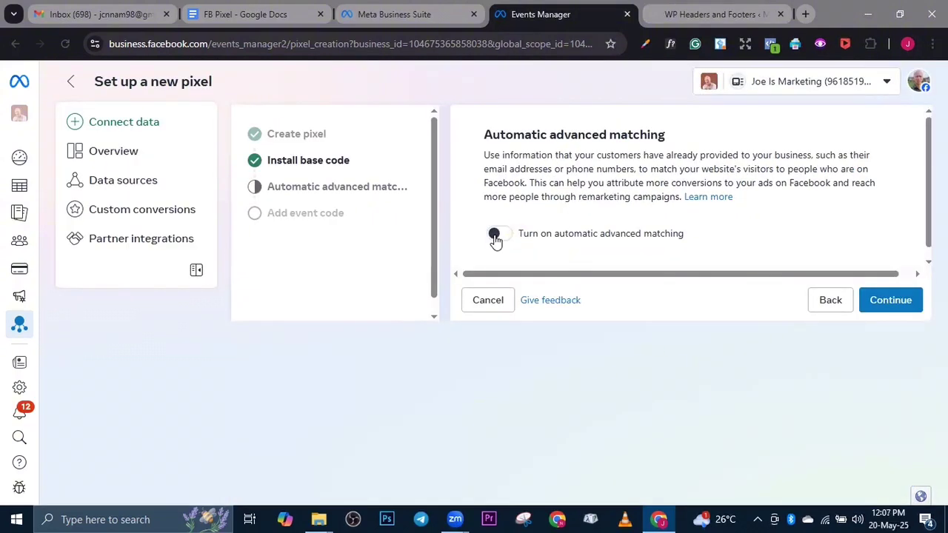
left_click(565, 238)
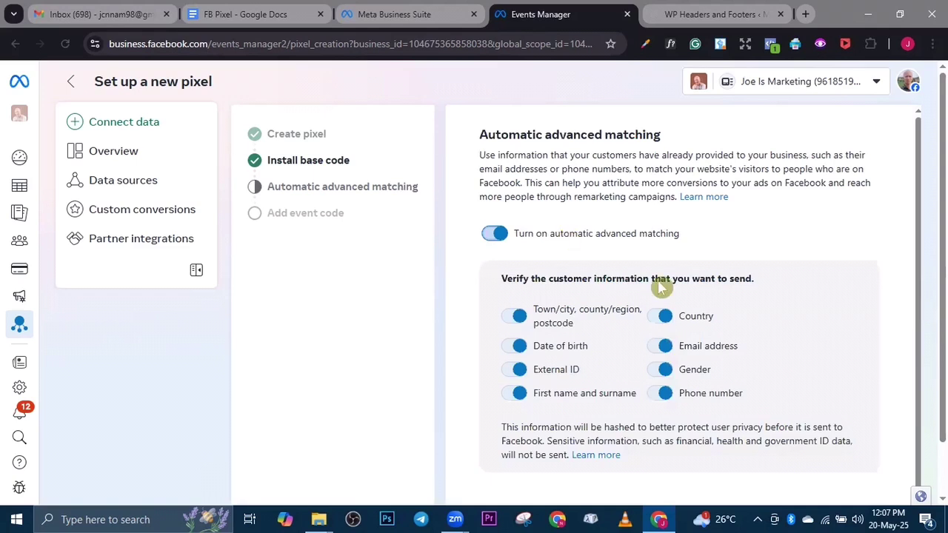
scroll(689, 280, "down", 1)
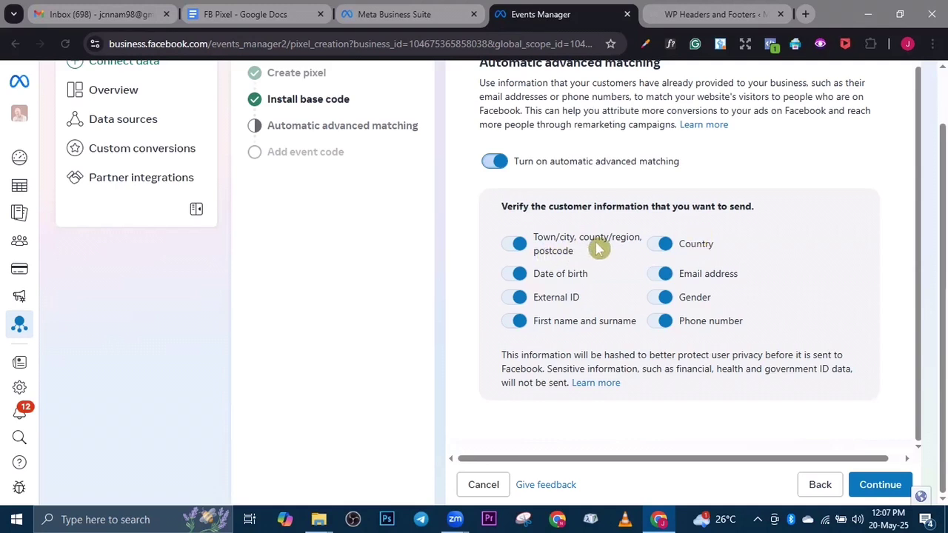
left_click(519, 299)
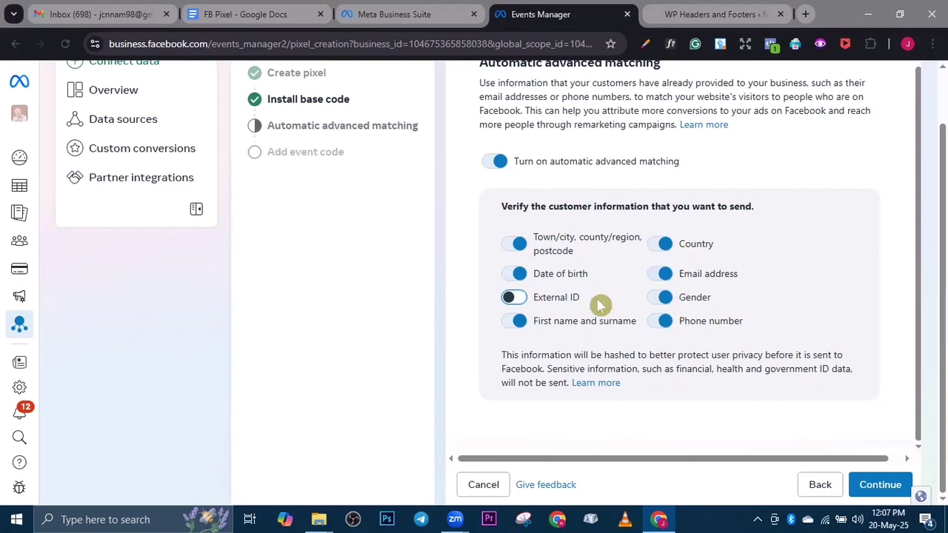
Step: Continue to the Add events stage and open the website setup dialog of the event setup tool
left_click(876, 489)
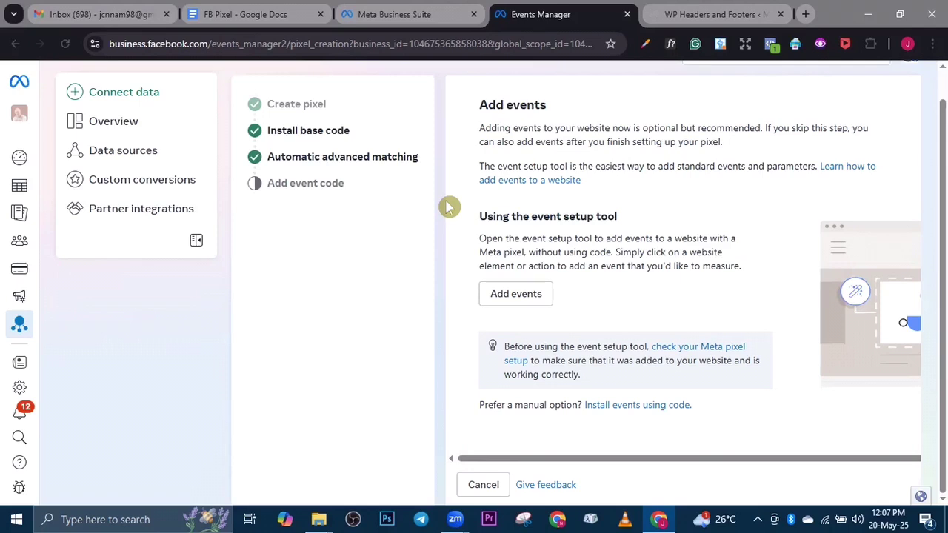
scroll(626, 273, "down", 1)
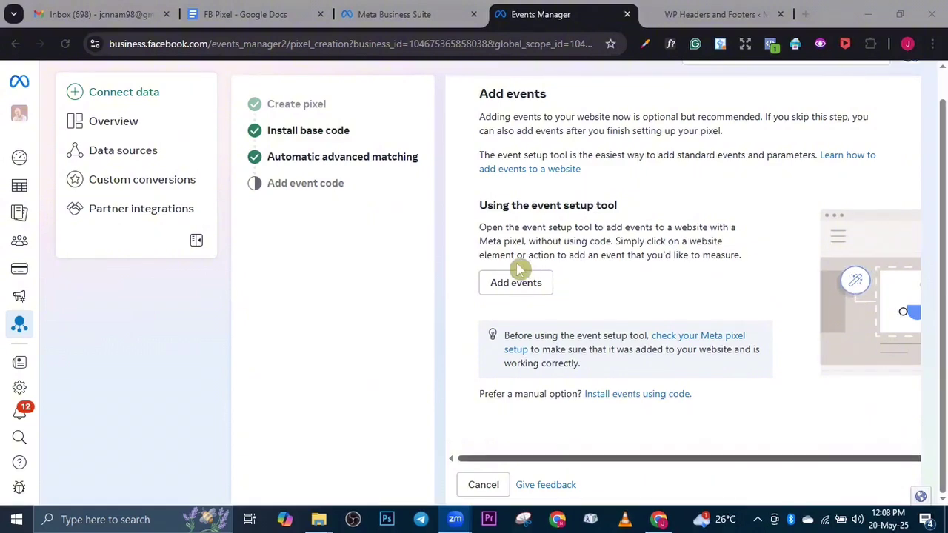
left_click(518, 284)
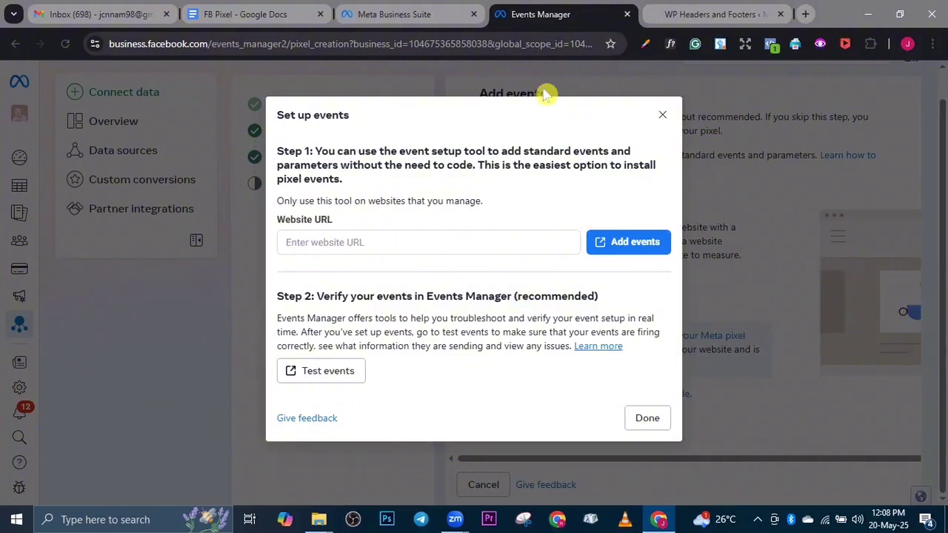
Step: Switch back to the WordPress admin and open the list of all pages
left_click(678, 12)
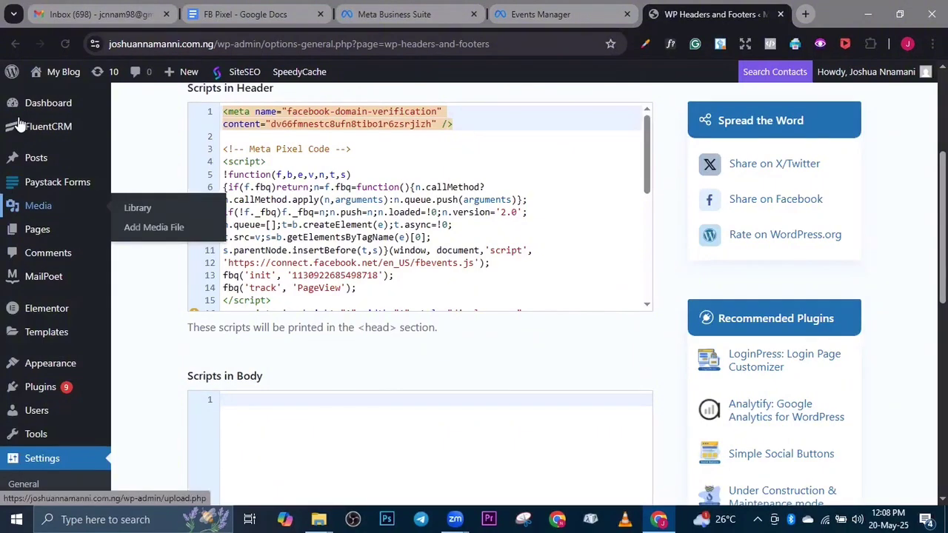
mouse_move(62, 188)
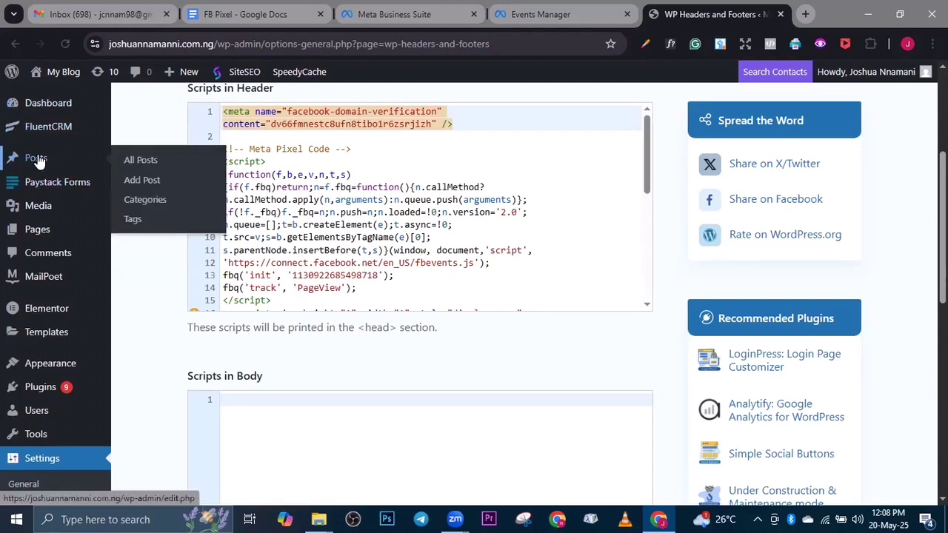
scroll(37, 158, "up", 3)
mouse_move(39, 232)
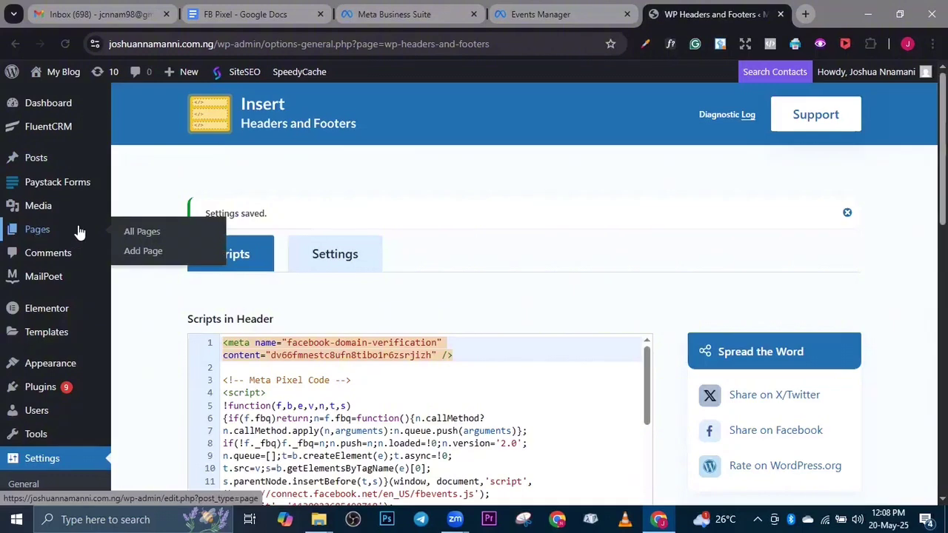
left_click(144, 234)
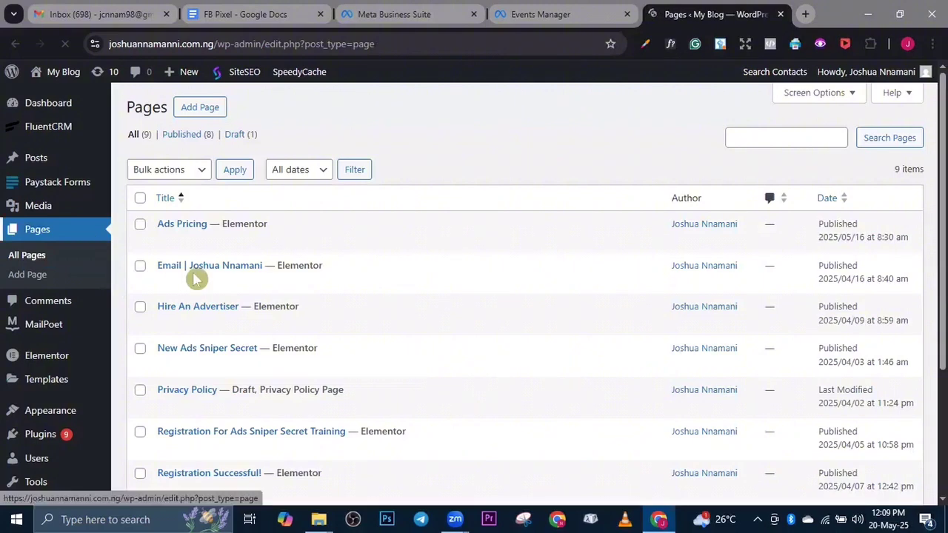
Step: Open the live view of the "New Ads Sniper Secret" page in a new browser tab and switch to it
scroll(205, 301, "down", 2)
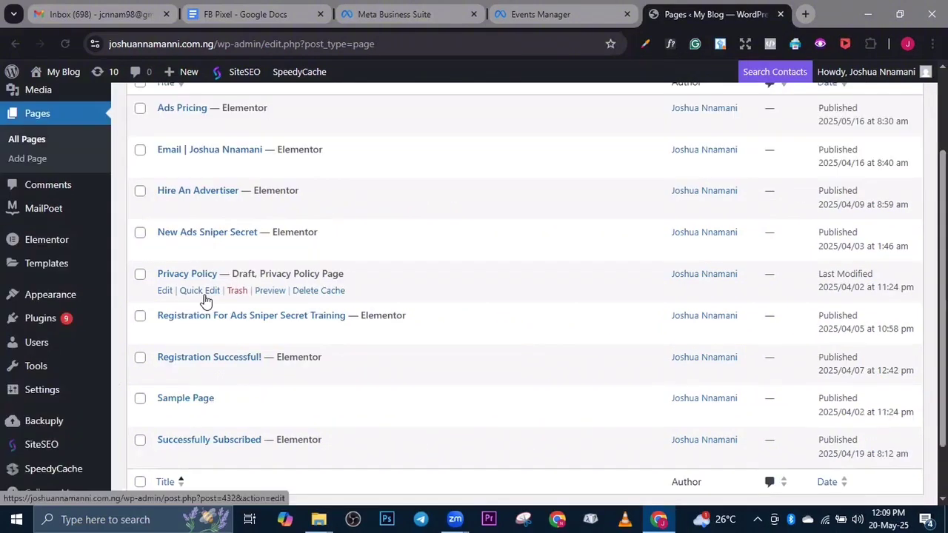
scroll(271, 324, "down", 2)
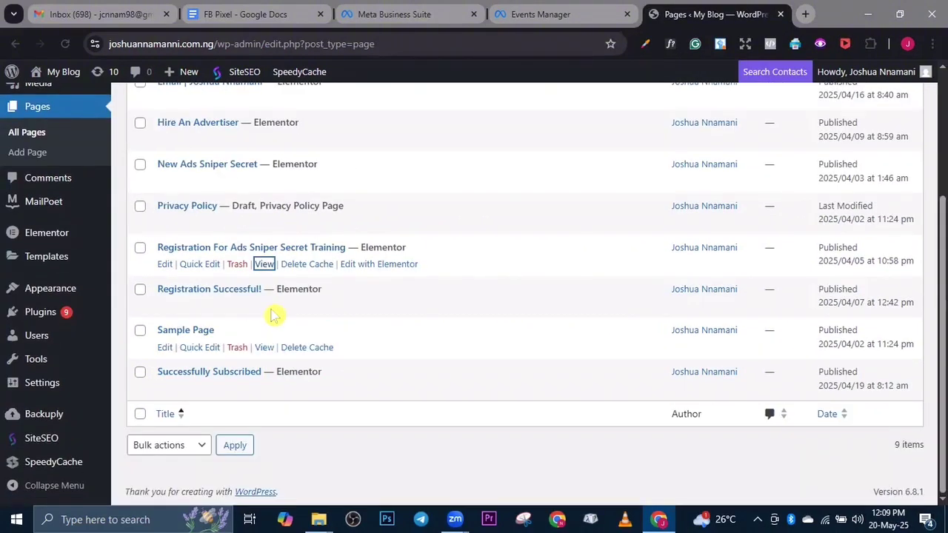
scroll(271, 282, "up", 2)
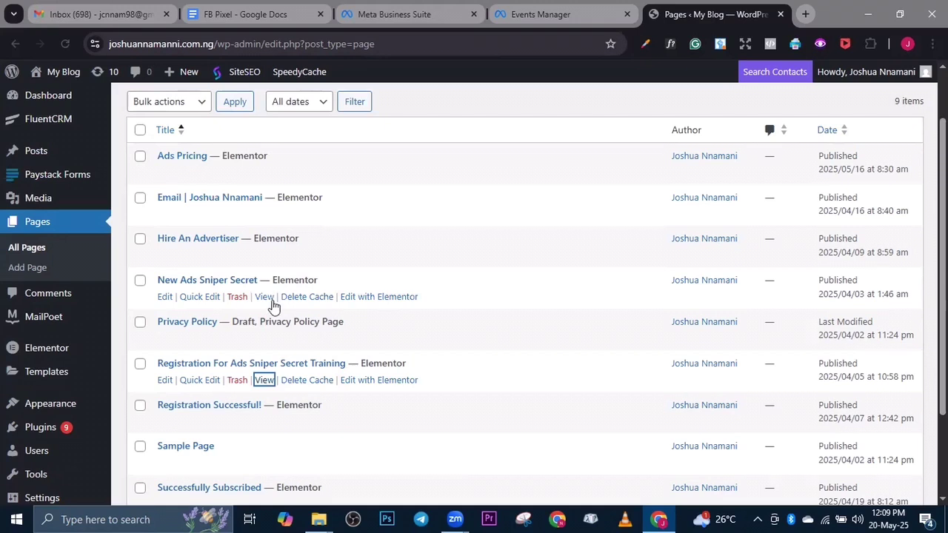
right_click(265, 298)
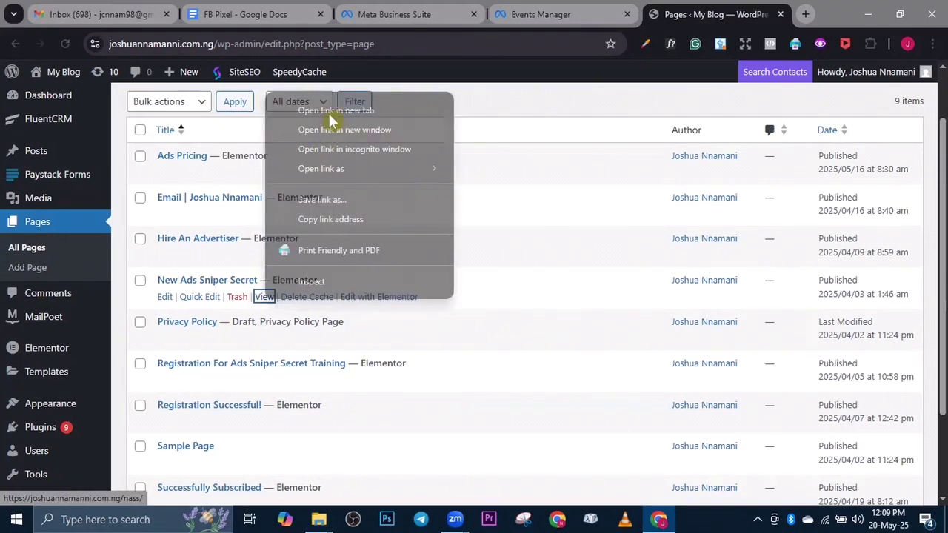
left_click(333, 111)
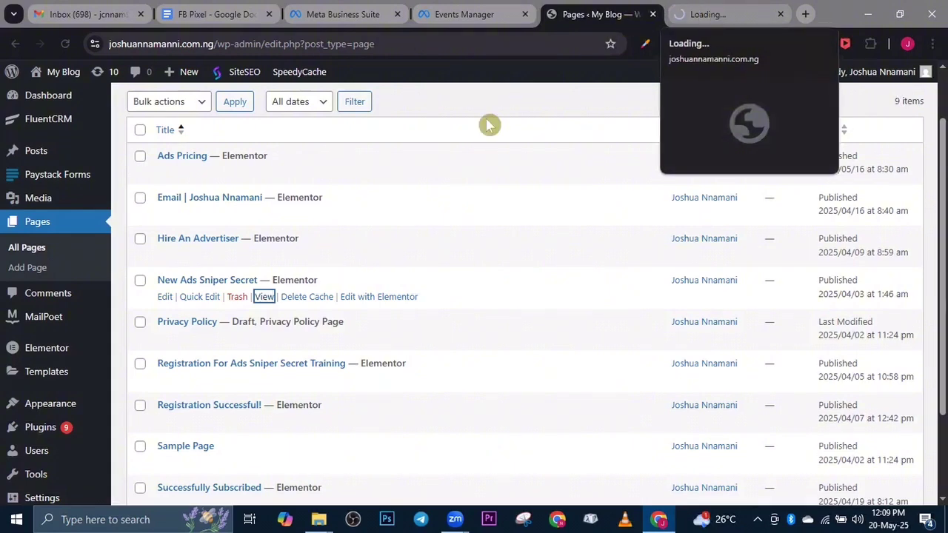
left_click(725, 15)
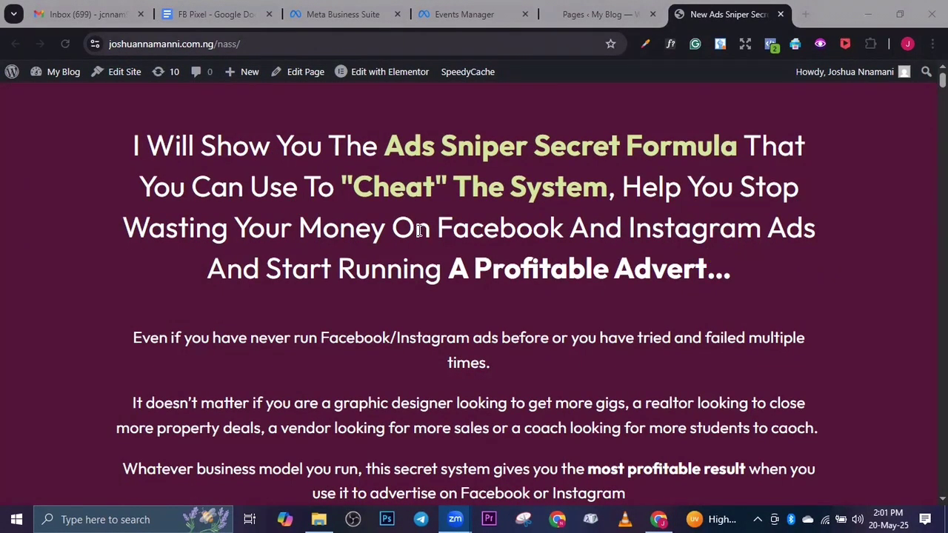
Step: Copy the full web address of the "New Ads Sniper Secret" page
scroll(431, 197, "down", 2)
scroll(432, 197, "up", 2)
scroll(432, 216, "down", 2)
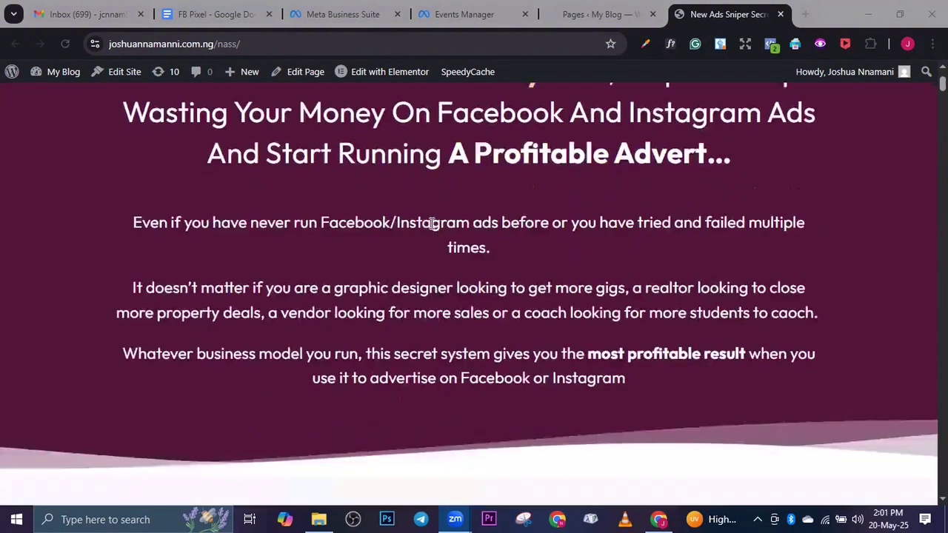
left_click(289, 40)
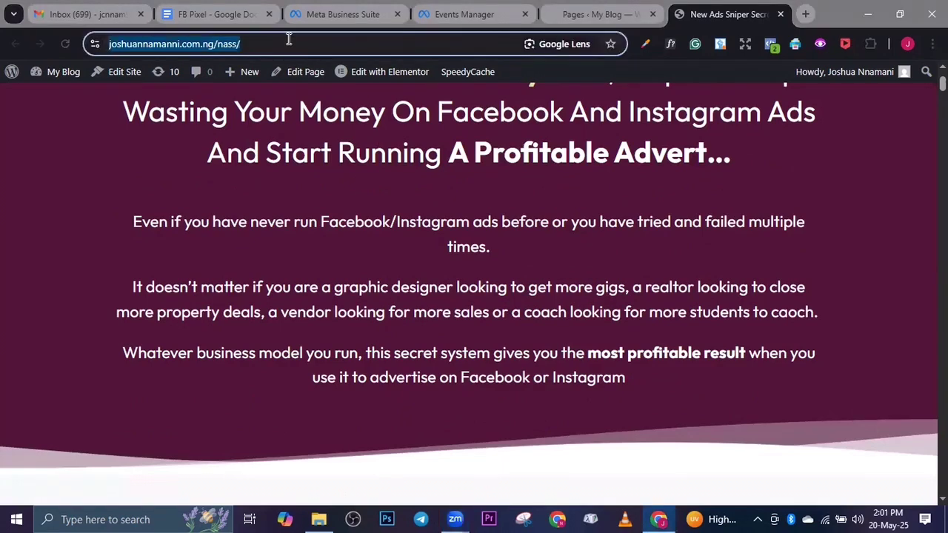
right_click(288, 40)
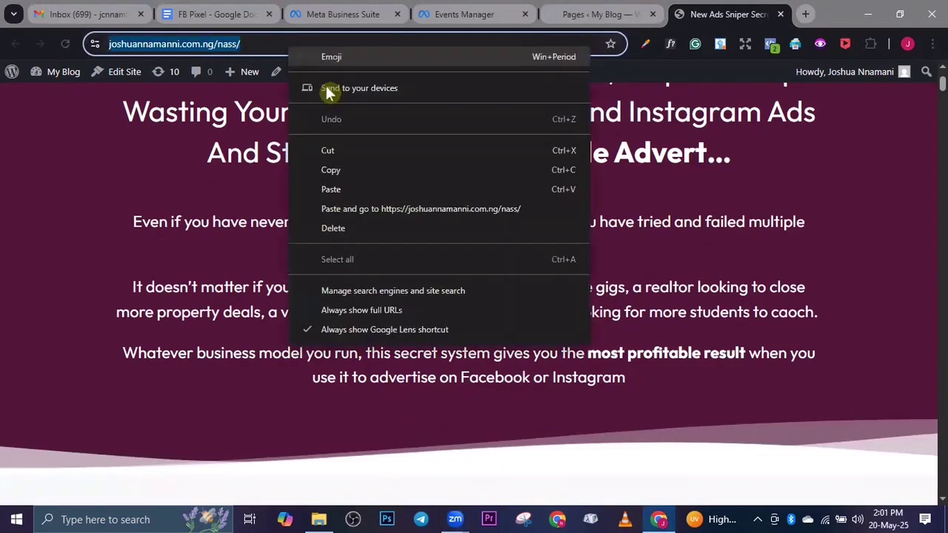
left_click(402, 173)
Step: Switch back to Events Manager, enter the copied sales page address as the website URL and launch the event setup tool on it
left_click(474, 12)
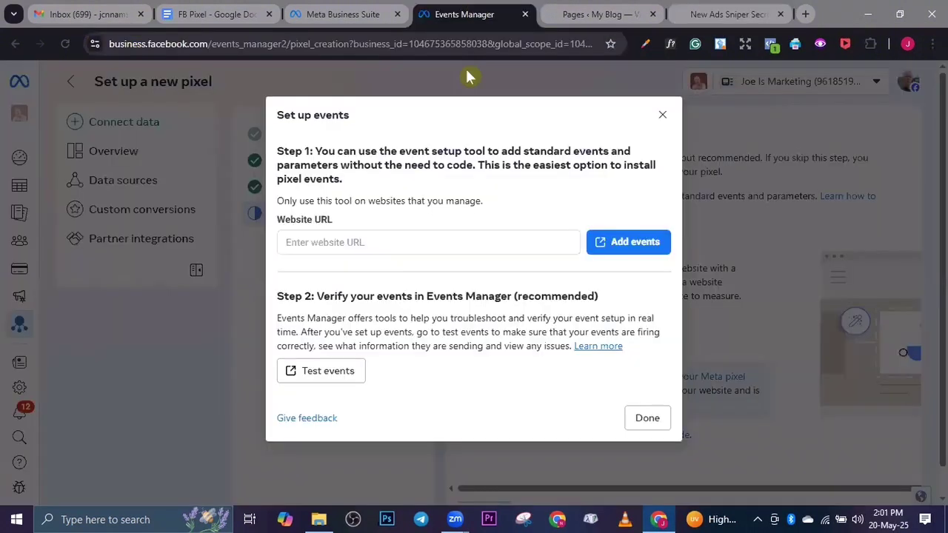
right_click(302, 240)
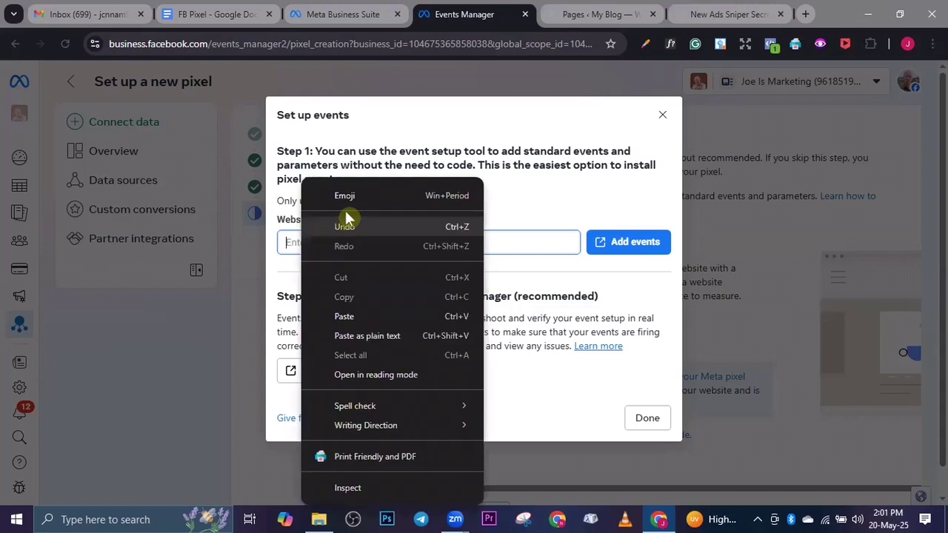
left_click(353, 317)
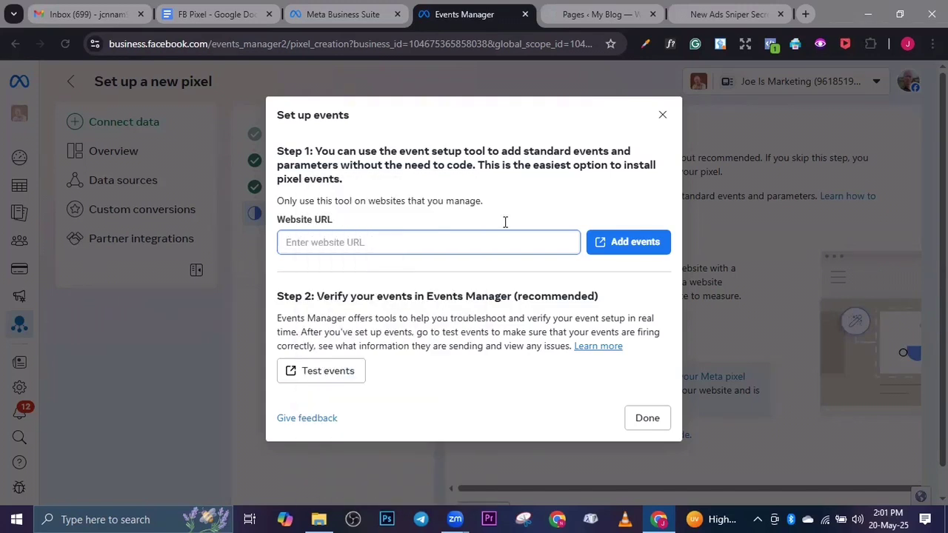
left_click(628, 246)
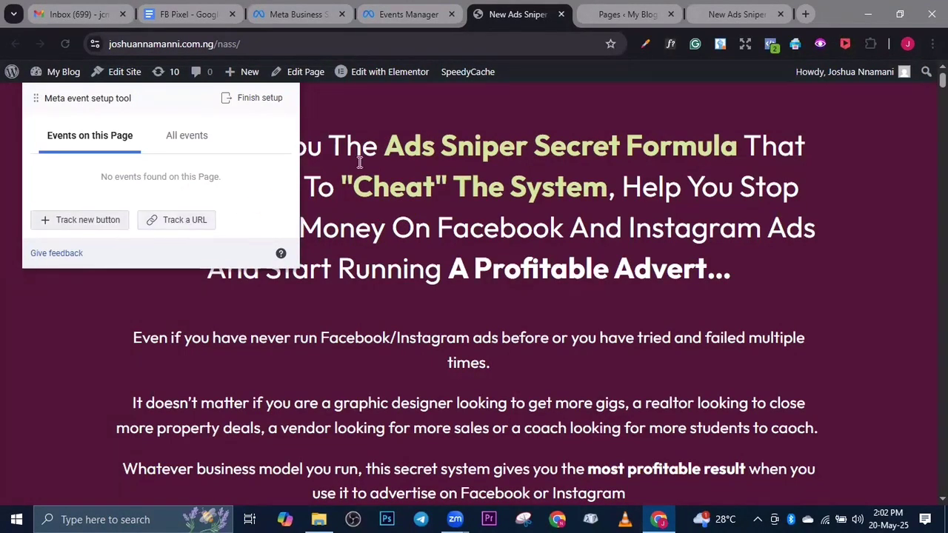
Step: Look through the sales page for its sign-up button
scroll(360, 164, "down", 7)
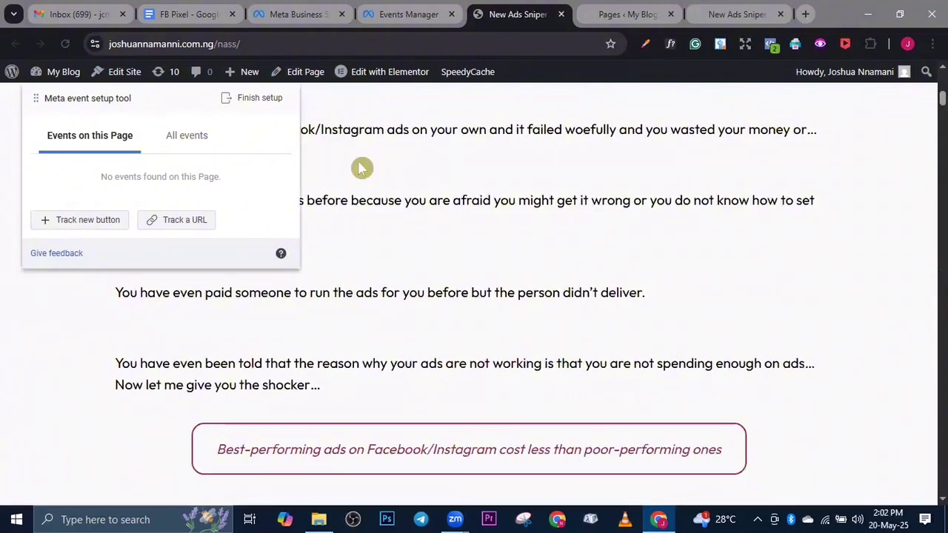
scroll(361, 168, "down", 5)
scroll(362, 168, "down", 5)
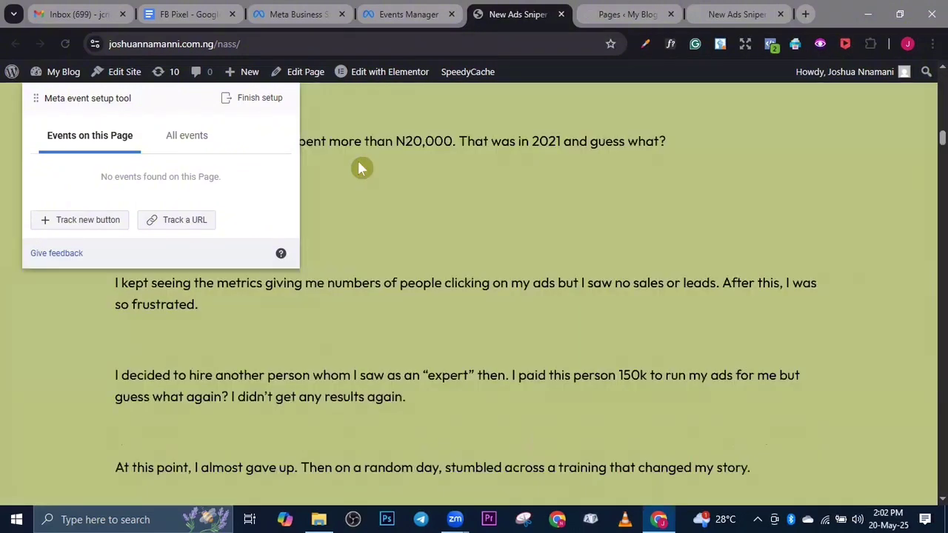
scroll(360, 168, "down", 5)
scroll(360, 169, "down", 5)
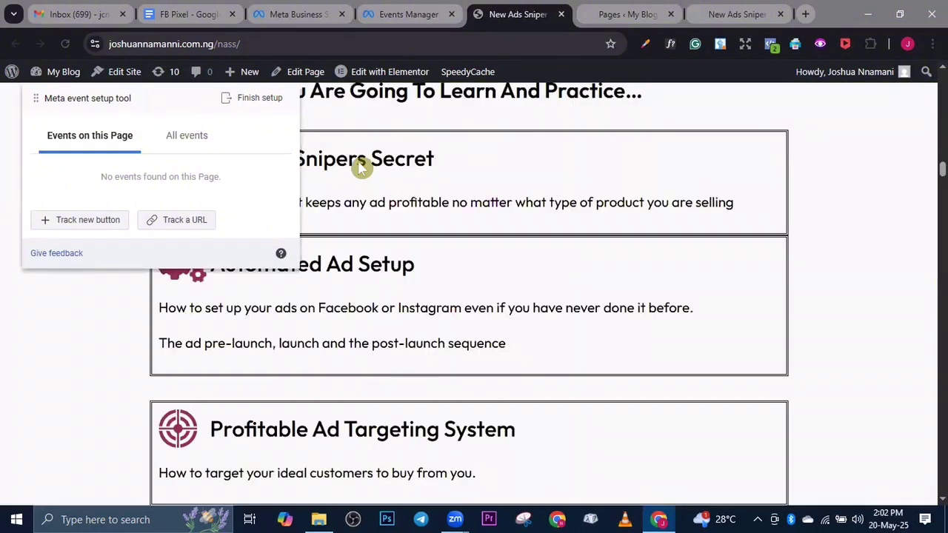
scroll(360, 168, "down", 5)
scroll(361, 168, "down", 5)
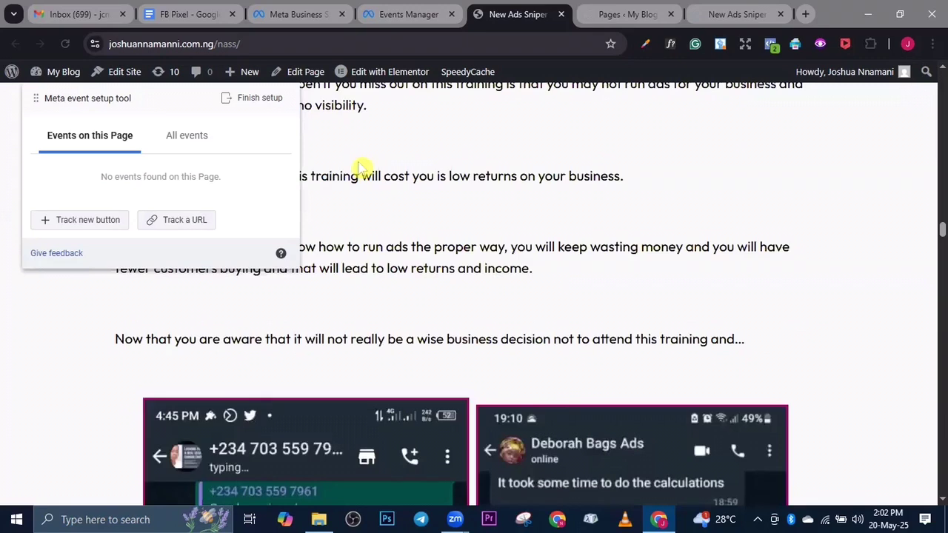
scroll(361, 168, "down", 5)
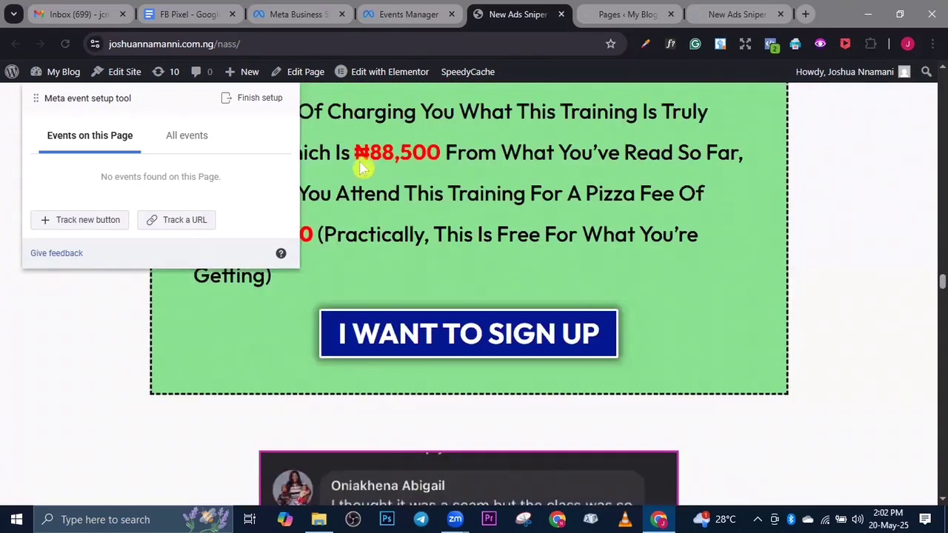
scroll(361, 172, "down", 2)
scroll(393, 245, "up", 1)
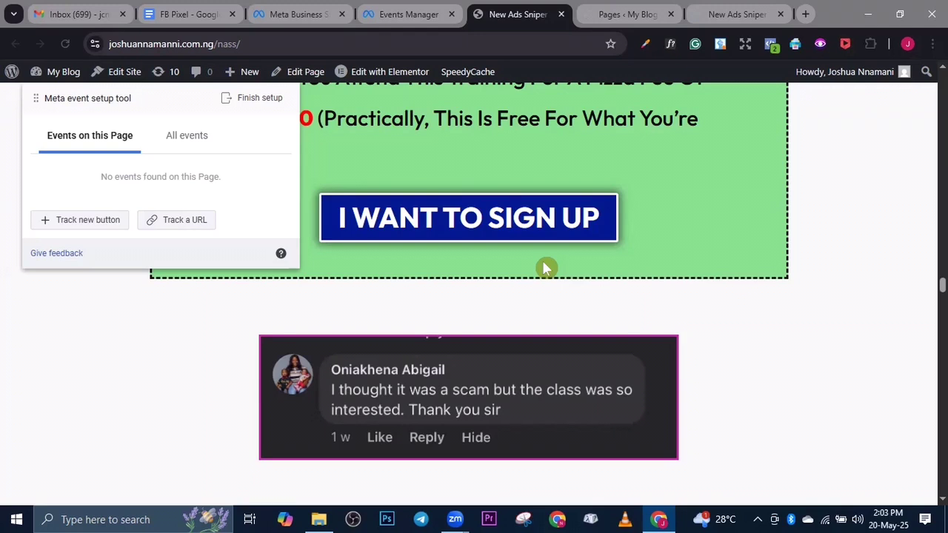
Step: Start tracking a new button and choose the "I WANT TO SIGN UP" button in the green ₦5,000 offer box
left_click(94, 226)
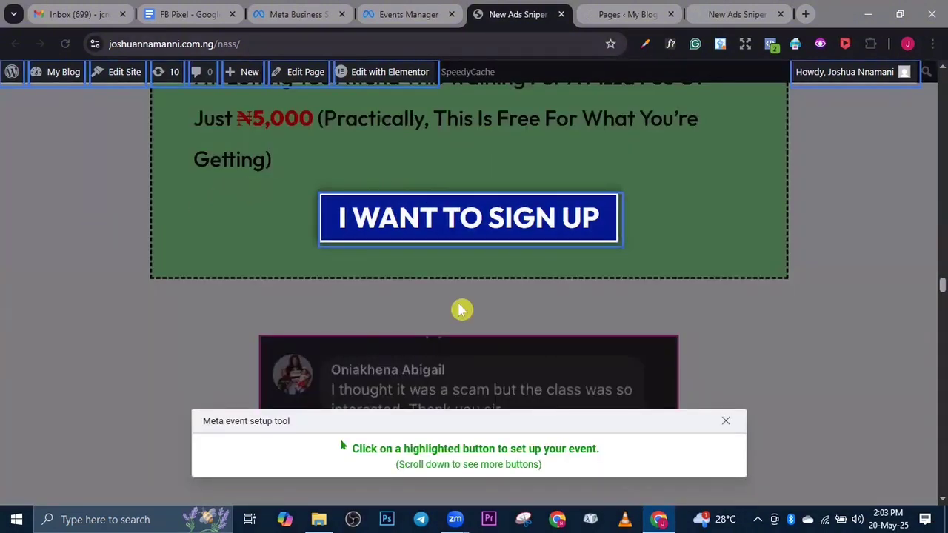
scroll(461, 301, "down", 10)
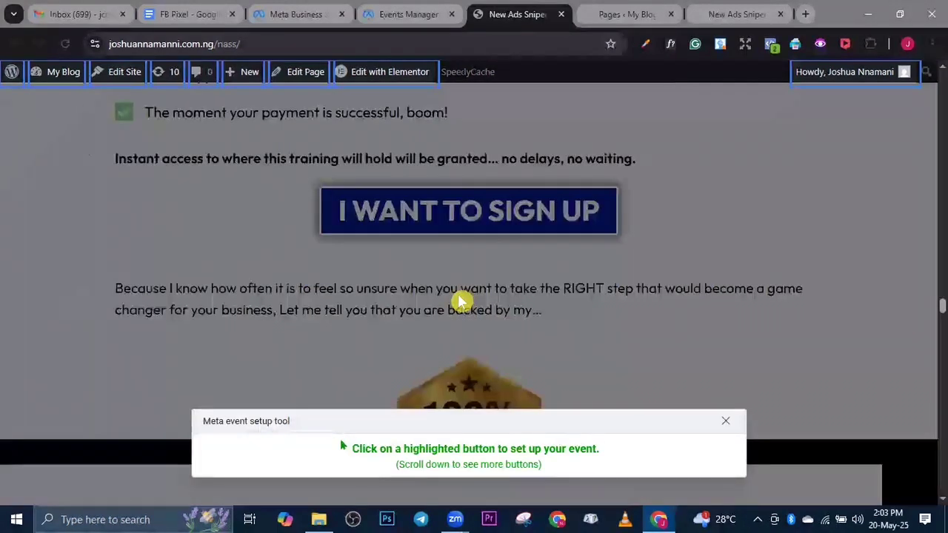
scroll(460, 301, "up", 3)
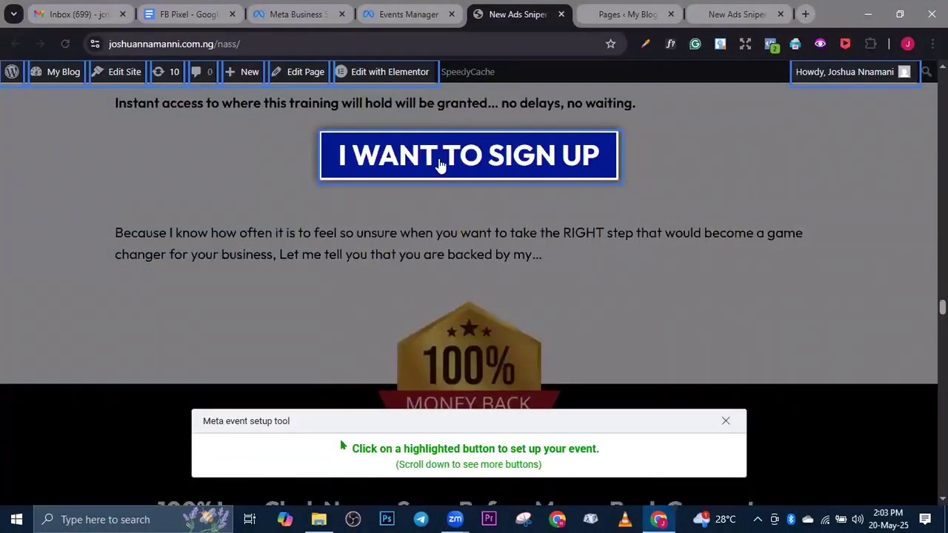
scroll(437, 233, "up", 4)
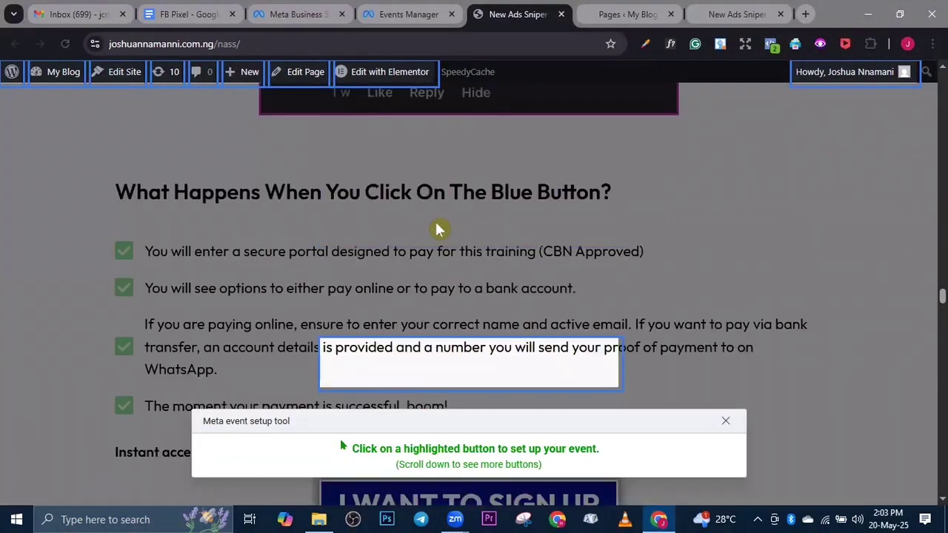
scroll(437, 222, "up", 3)
scroll(437, 222, "up", 2)
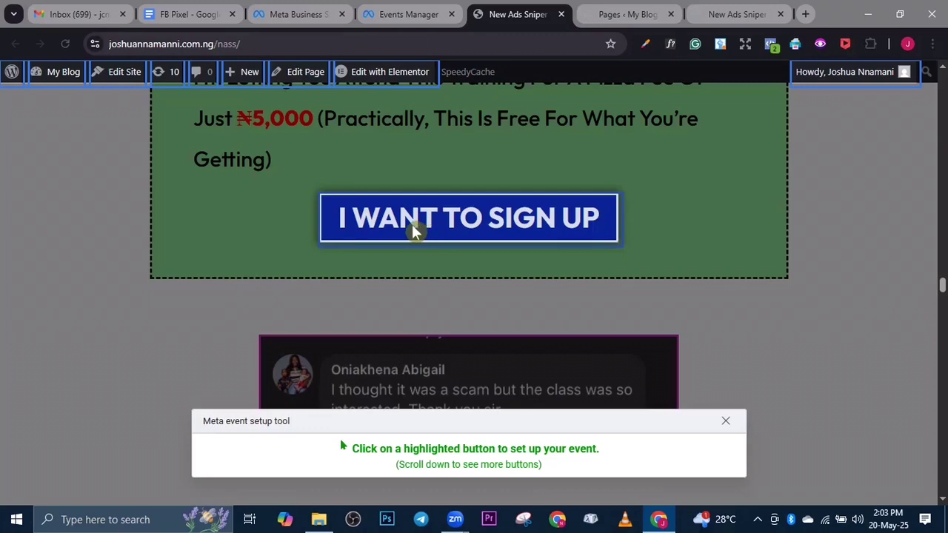
left_click(413, 226)
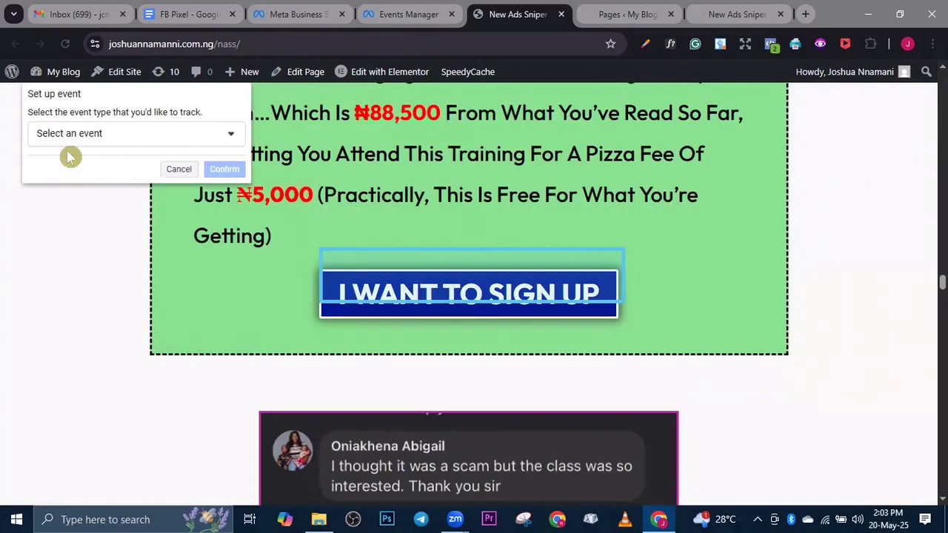
Step: Set up the button as a Purchase event that takes the ₦5,000 price on the page as its value, and confirm it
left_click(225, 141)
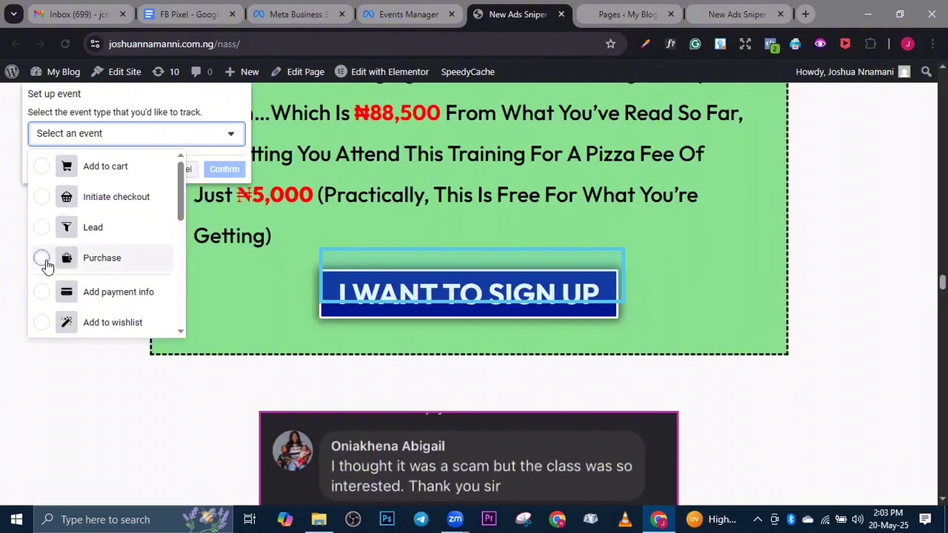
left_click(42, 259)
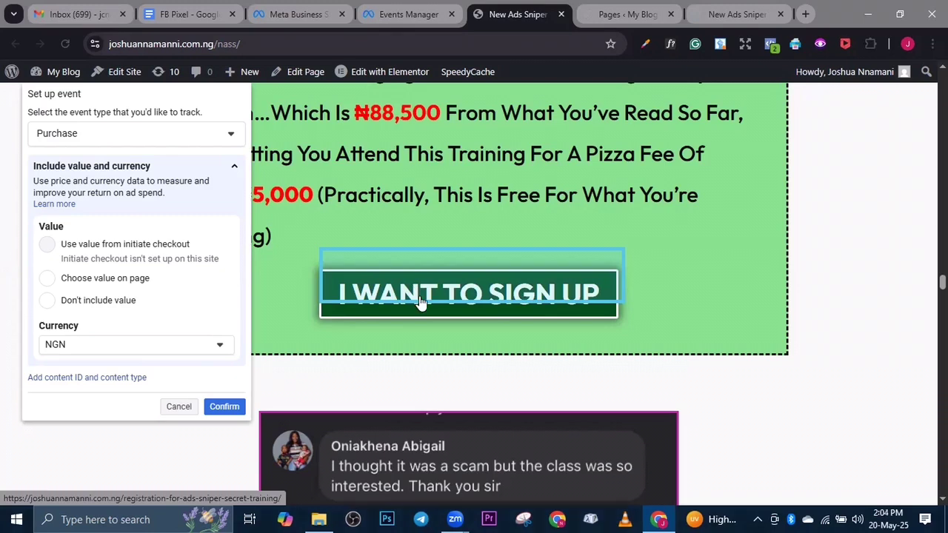
left_click(48, 298)
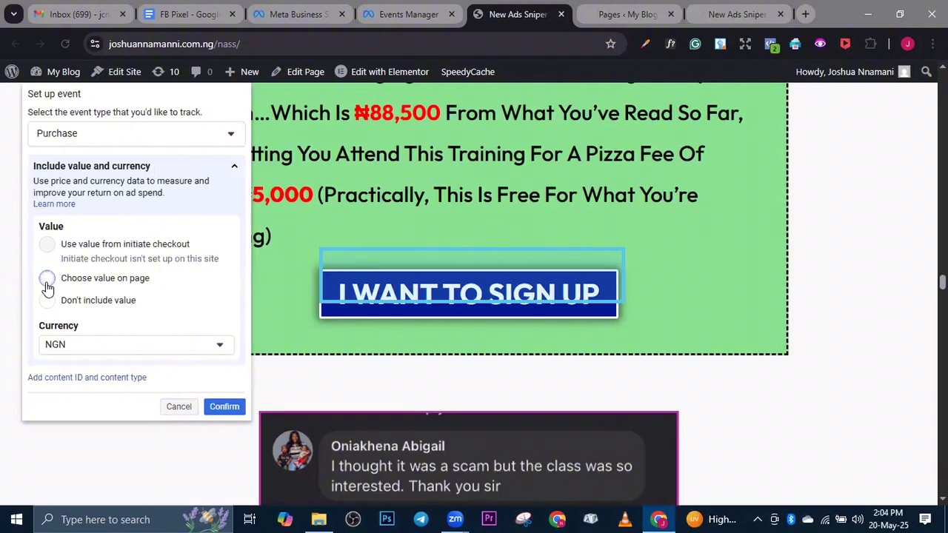
left_click(47, 281)
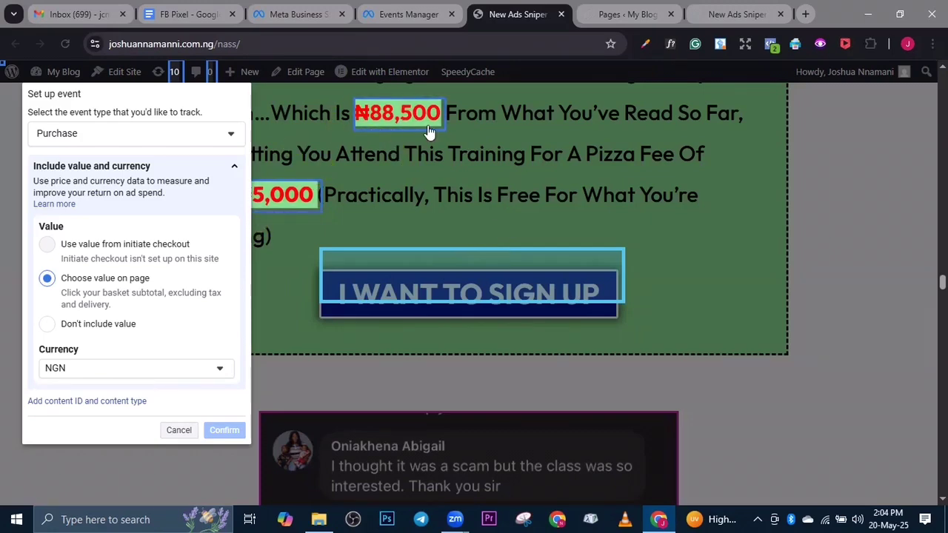
left_click(290, 213)
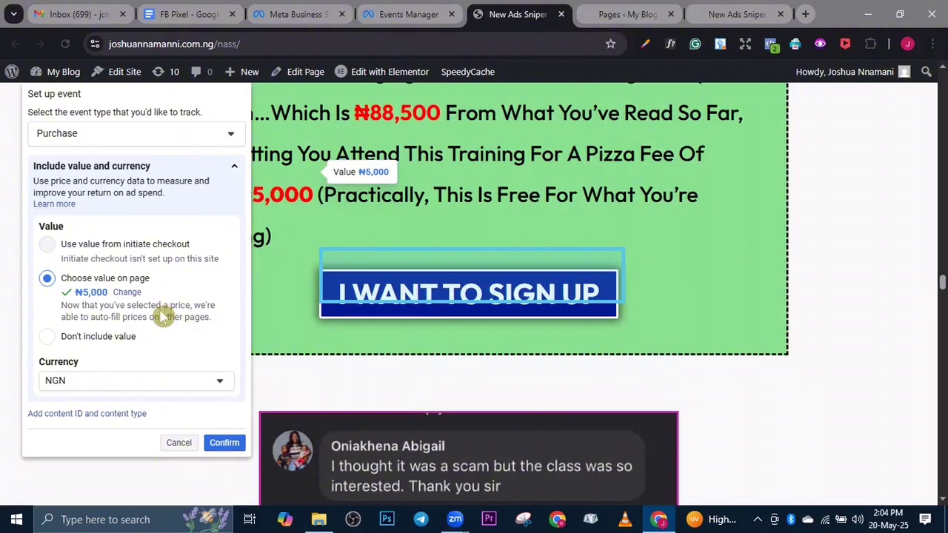
scroll(162, 312, "down", 3)
left_click(224, 443)
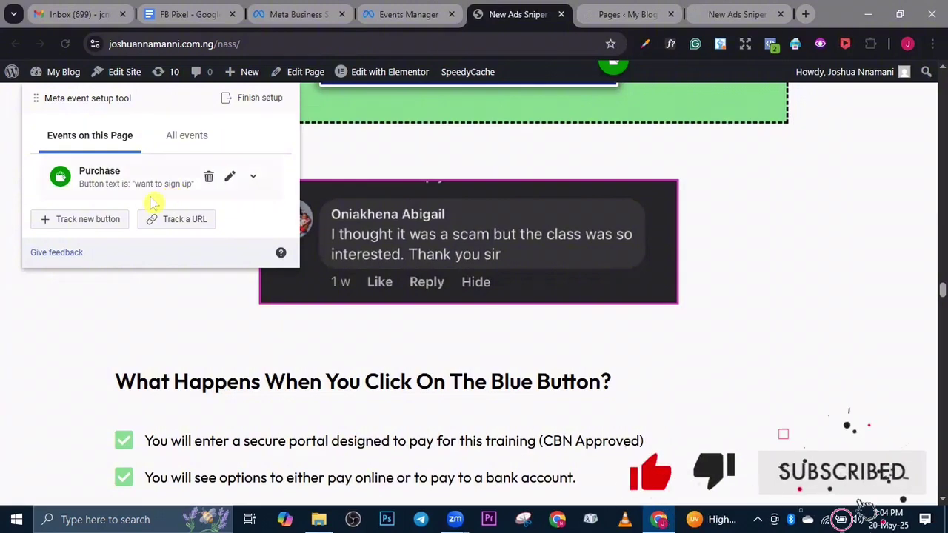
Step: Finish the event setup with the Purchase event and skip the feedback survey
left_click(240, 103)
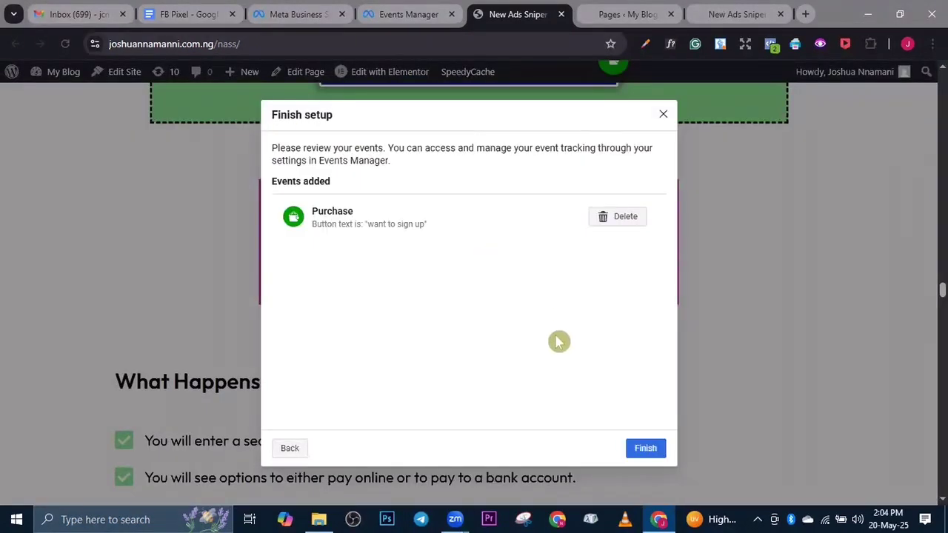
left_click(659, 454)
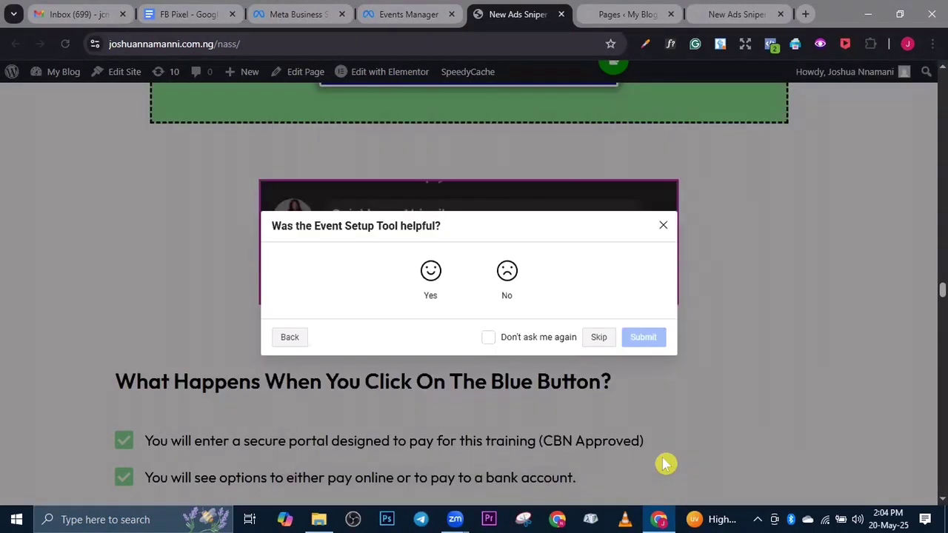
left_click(600, 336)
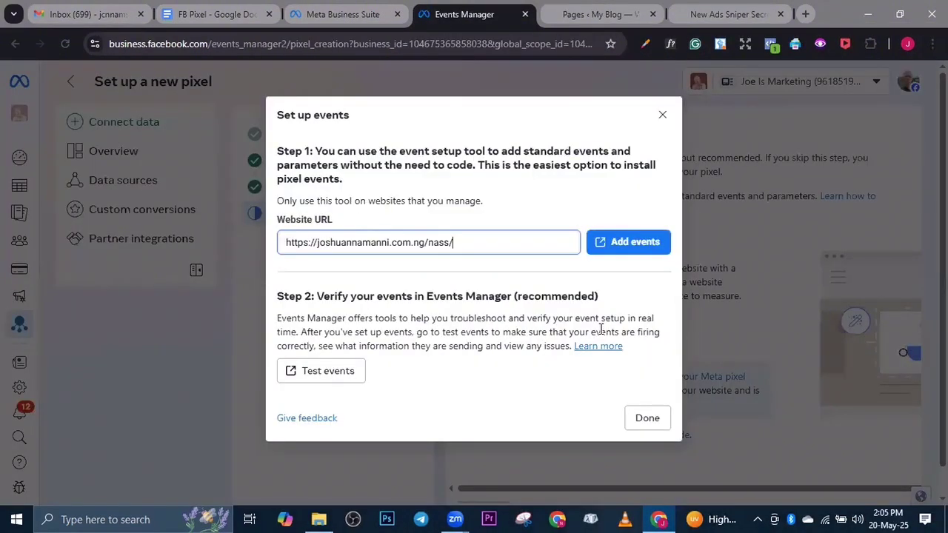
left_click(562, 333)
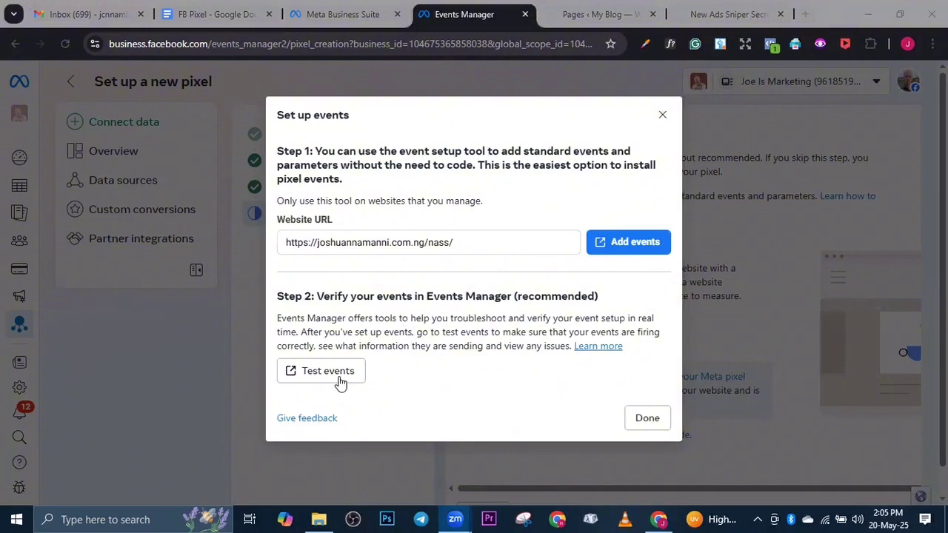
Step: Open the Test events page of the "Shoe sales" pixel and expand the section for confirming the website's events
left_click(317, 380)
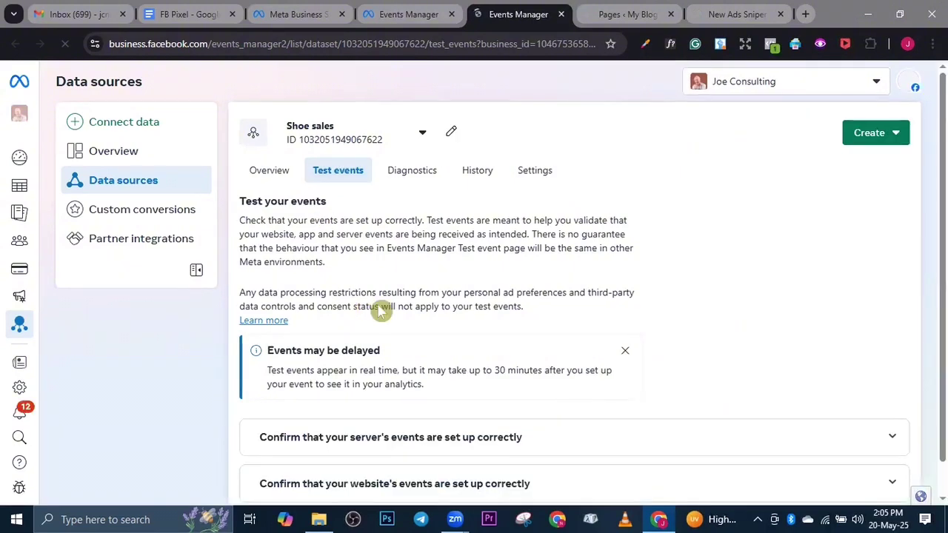
scroll(381, 312, "down", 1)
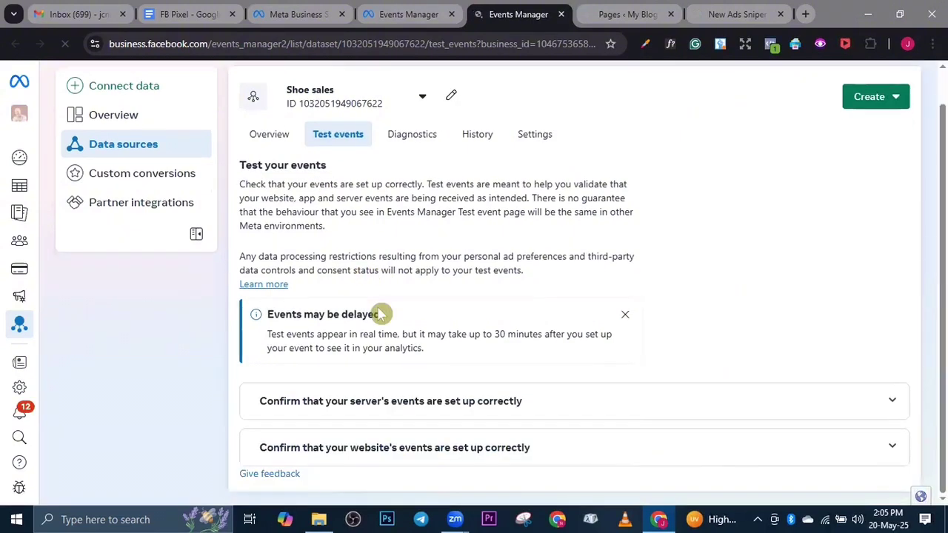
left_click(480, 448)
scroll(417, 407, "down", 3)
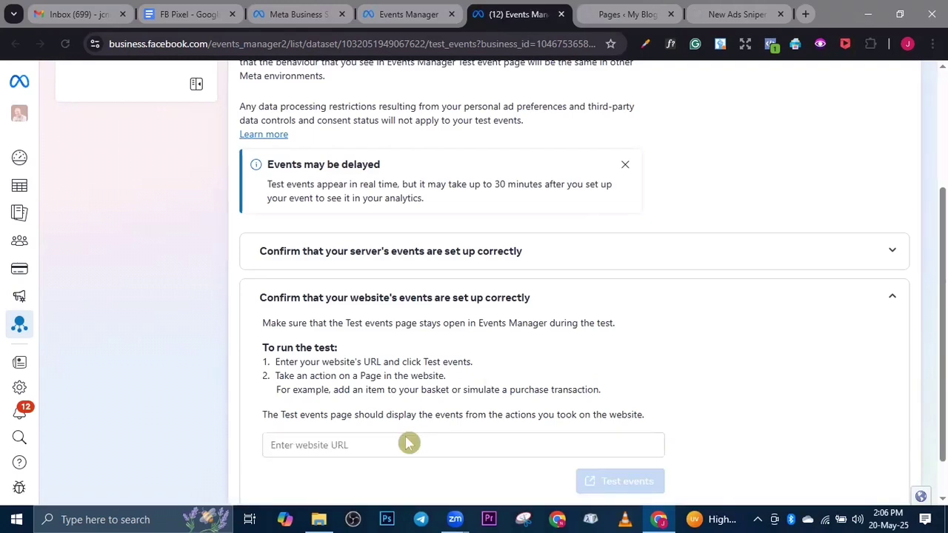
scroll(403, 441, "down", 1)
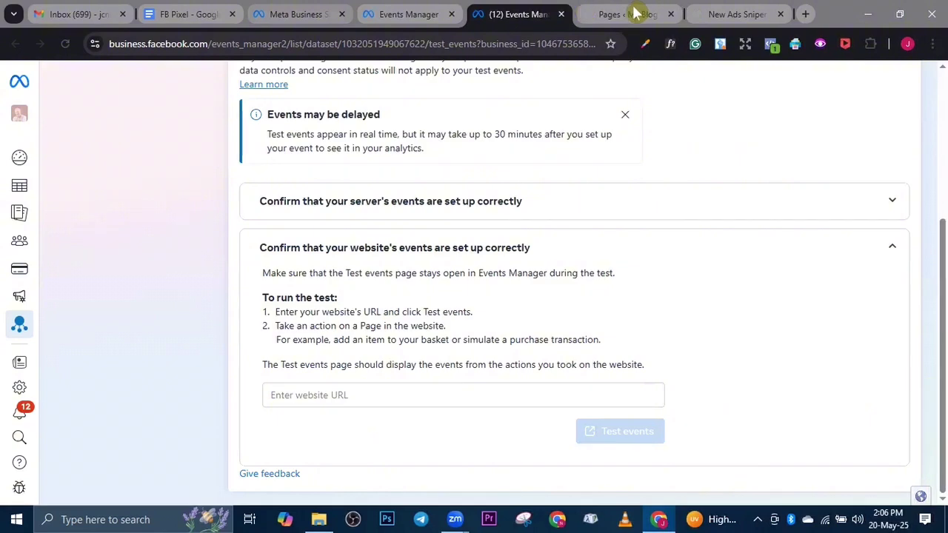
Step: Copy the web address of the /nass/ sales page
left_click(732, 15)
left_click(431, 46)
key("ctrl+c")
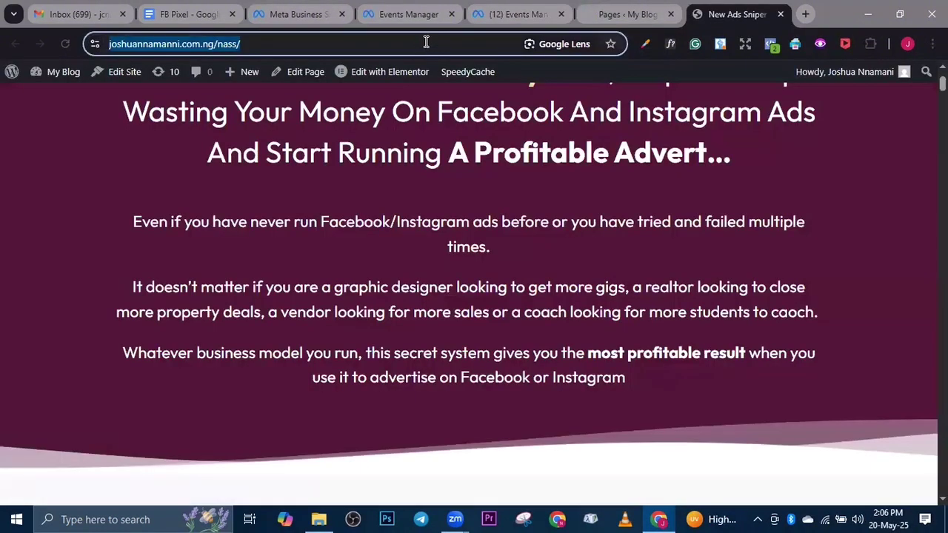
right_click(426, 42)
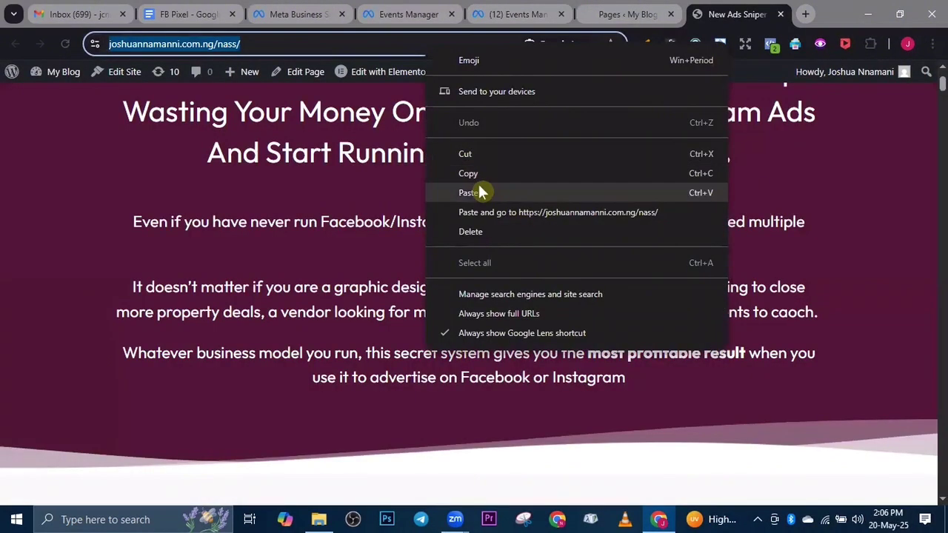
left_click(479, 191)
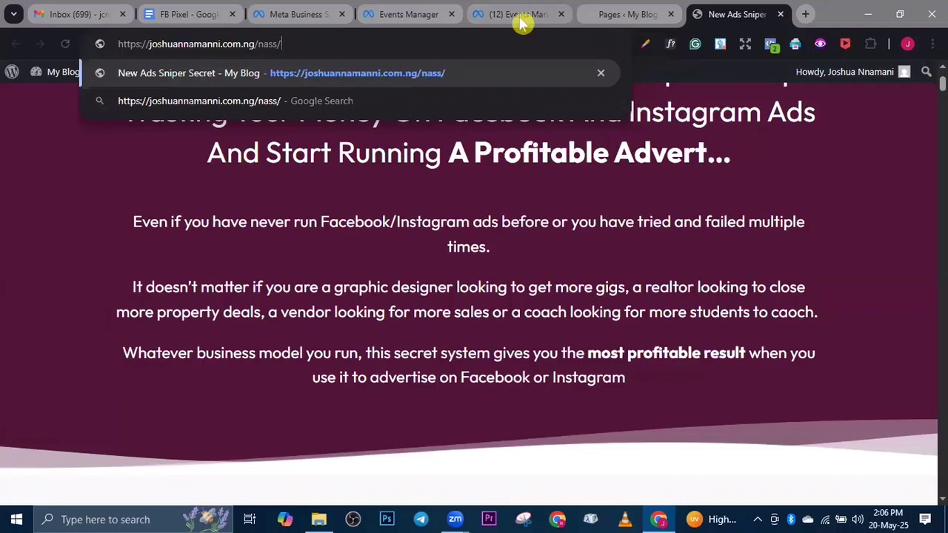
Step: Enter the copied sales page address as the website URL on the Test events page and start the event test
left_click(520, 14)
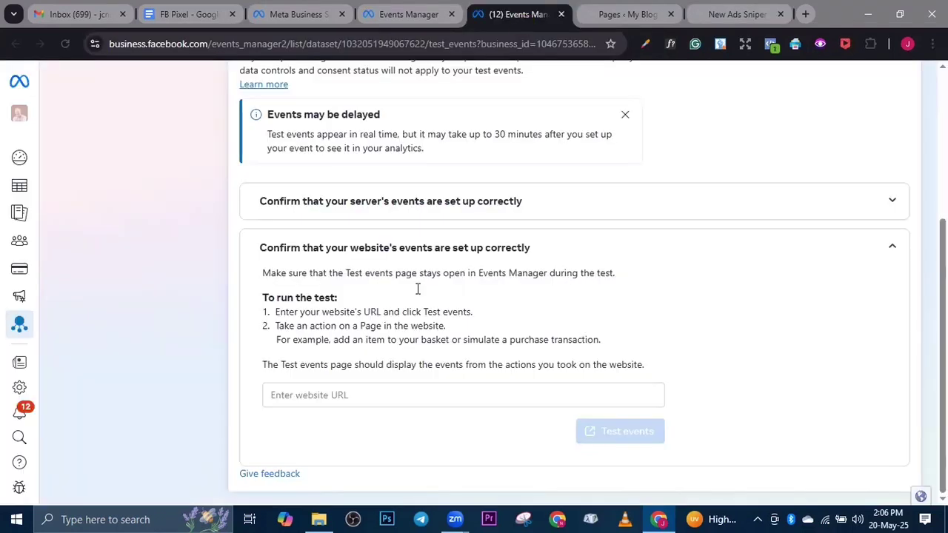
left_click(310, 398)
right_click(311, 400)
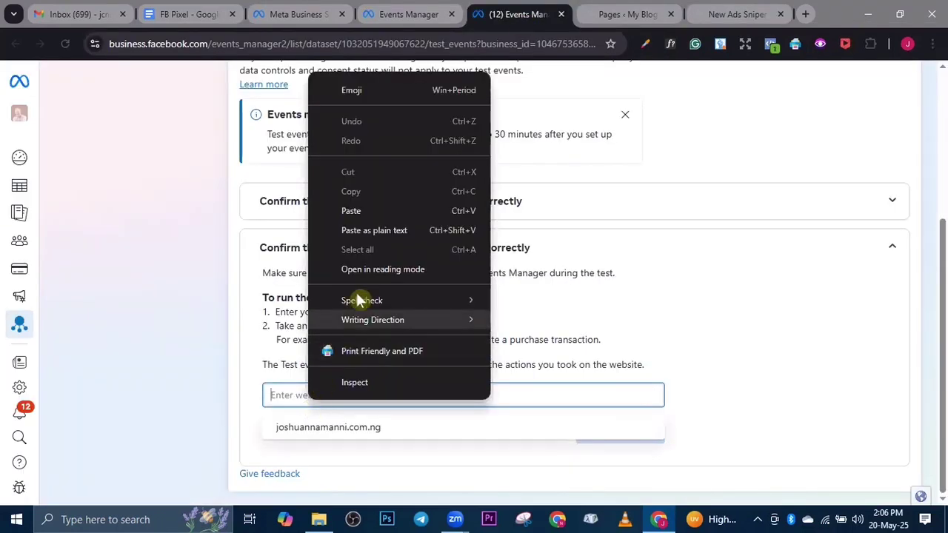
left_click(382, 210)
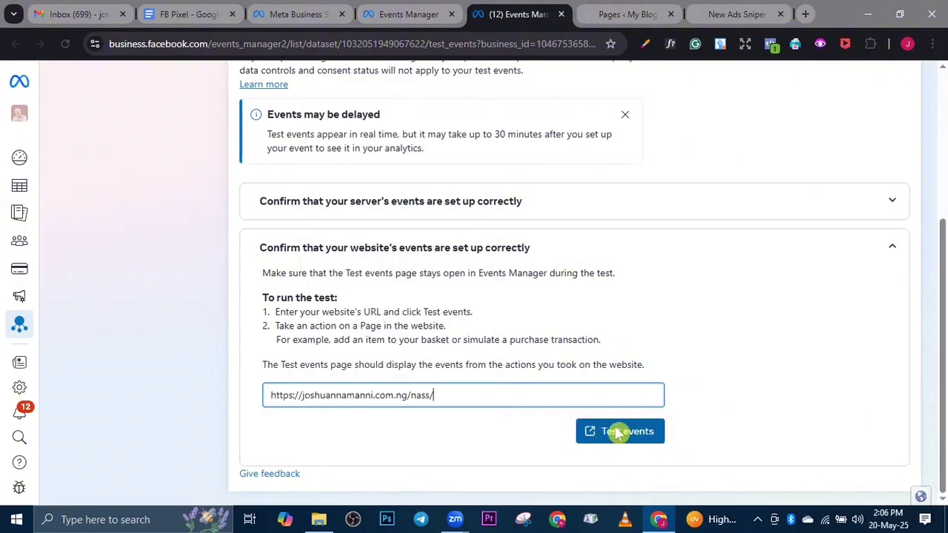
left_click(619, 432)
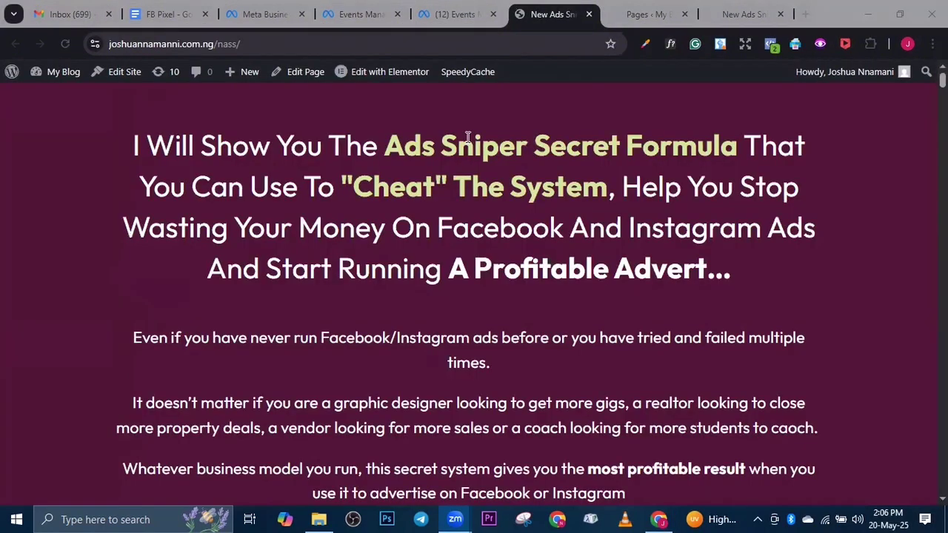
Step: Trigger the Purchase event on the opened test page with the "I WANT TO SIGN UP" button in the green ₦5,000 offer box
scroll(468, 137, "down", 5)
scroll(468, 137, "down", 15)
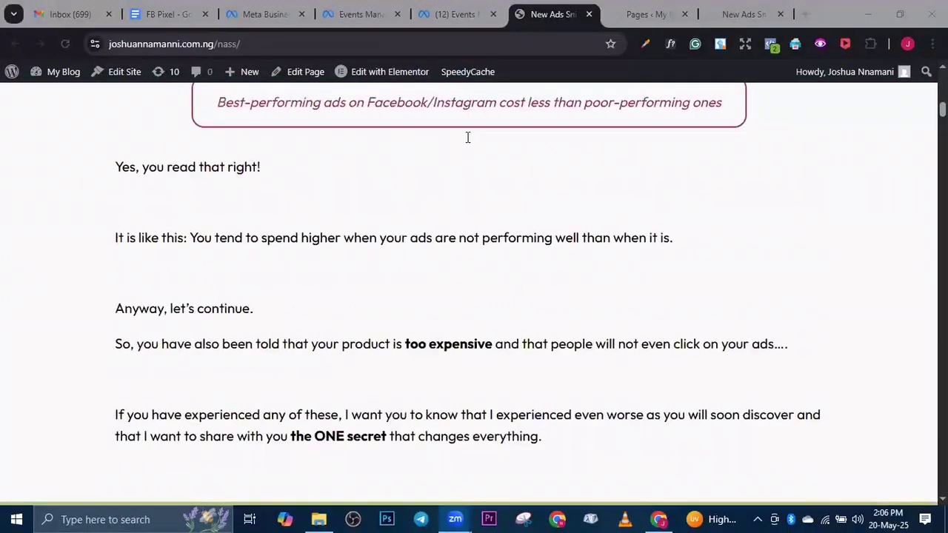
scroll(467, 137, "down", 5)
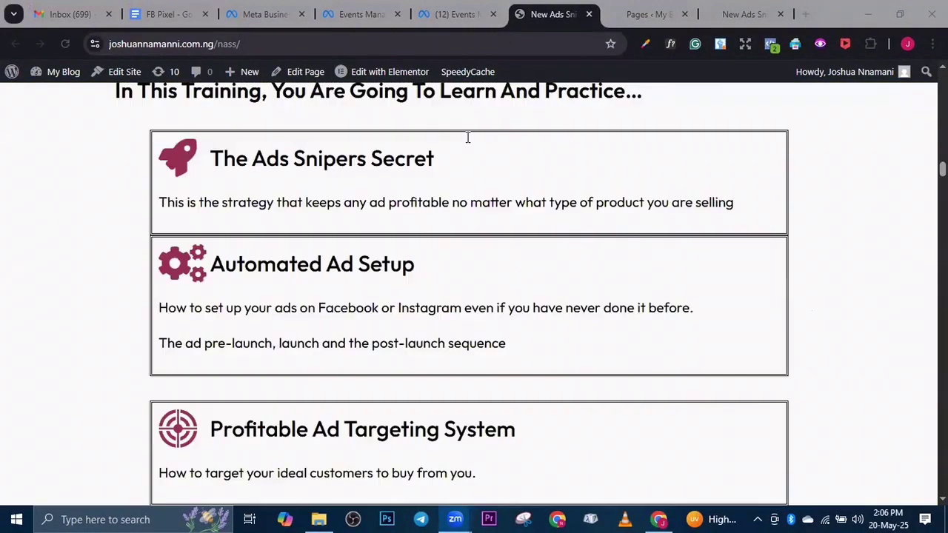
scroll(468, 137, "down", 5)
scroll(468, 137, "down", 5)
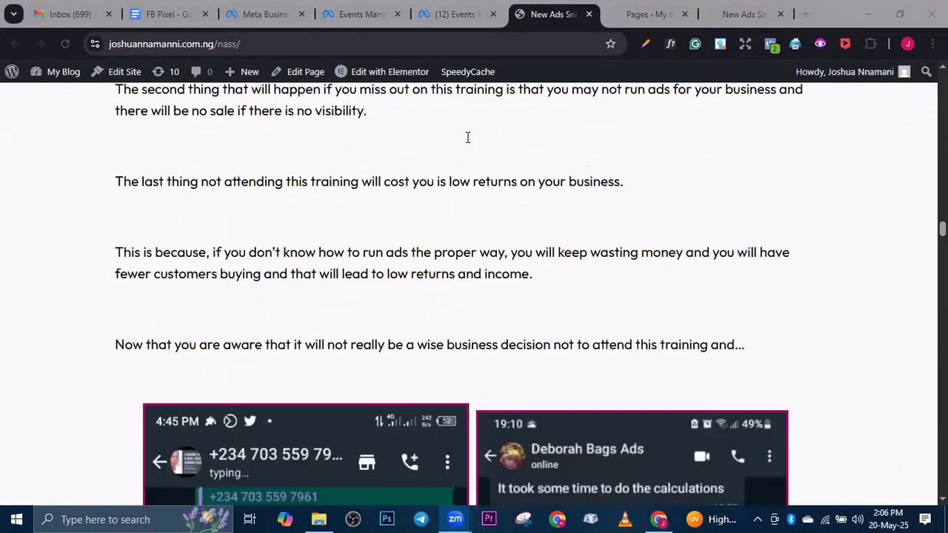
scroll(468, 137, "down", 5)
scroll(439, 217, "down", 5)
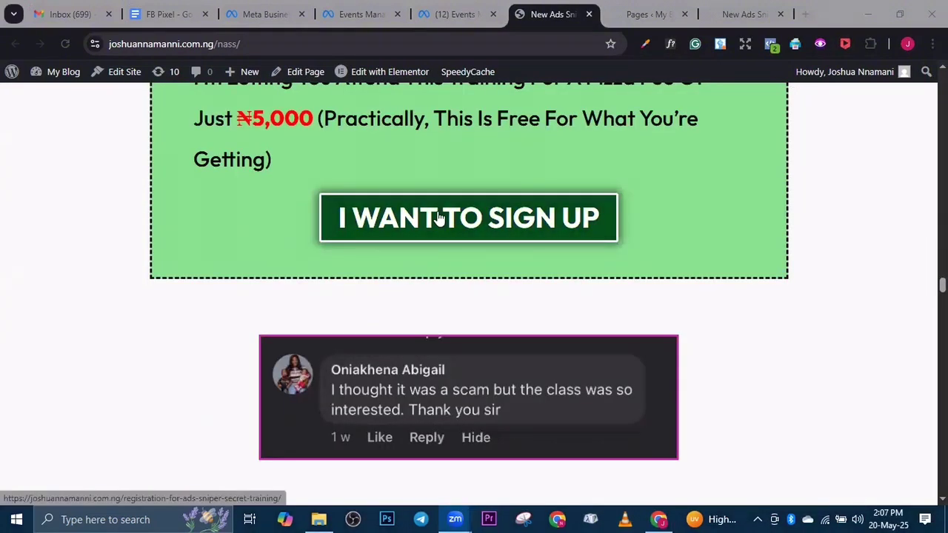
left_click(439, 216)
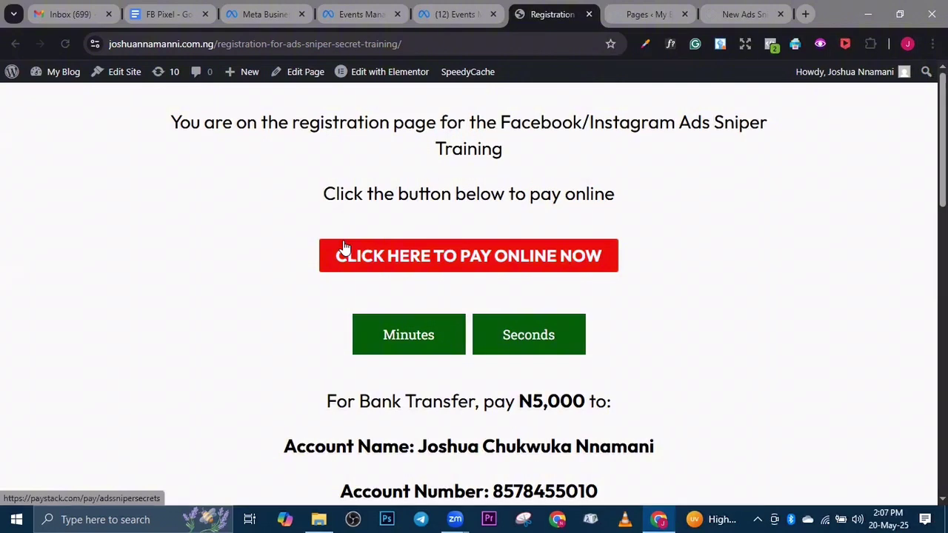
Step: Return to the Test events page and examine the details of the received Purchase event
left_click(461, 13)
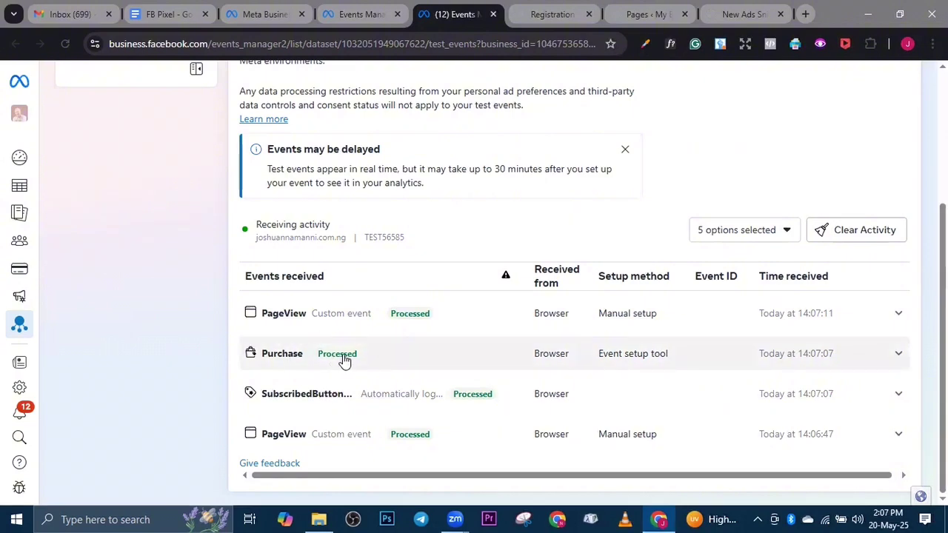
left_click(896, 353)
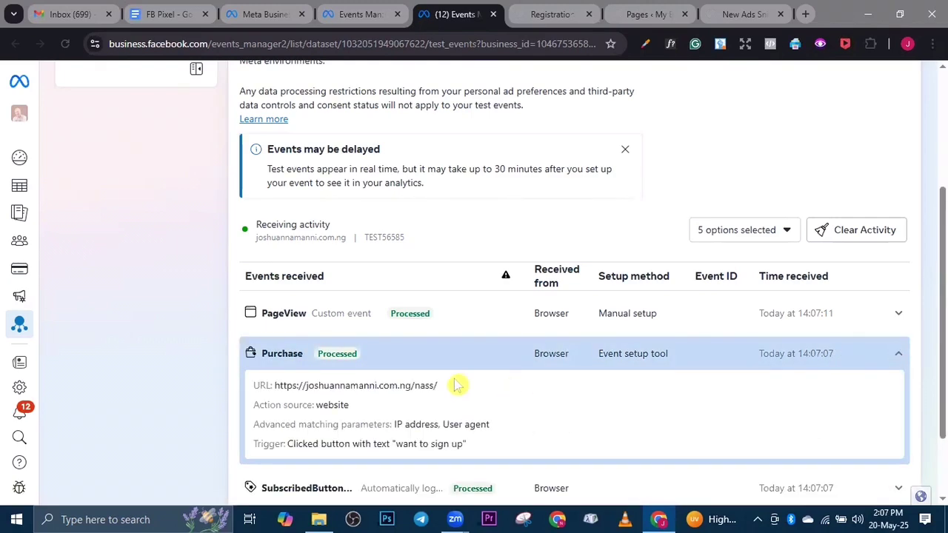
scroll(455, 385, "down", 1)
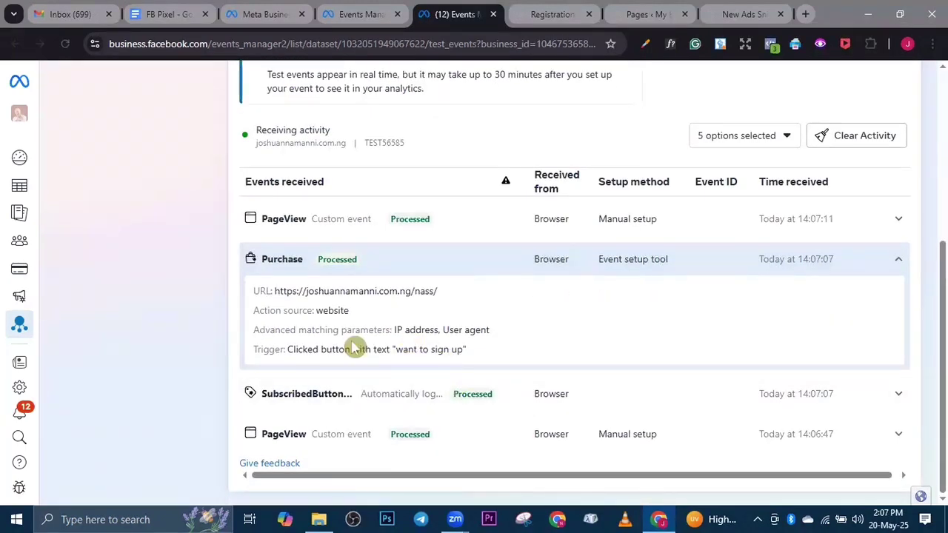
Step: Open the Overview of the "Shoe sales" pixel, glance back at the sales page, and examine the event activity chart and event list
scroll(354, 347, "up", 4)
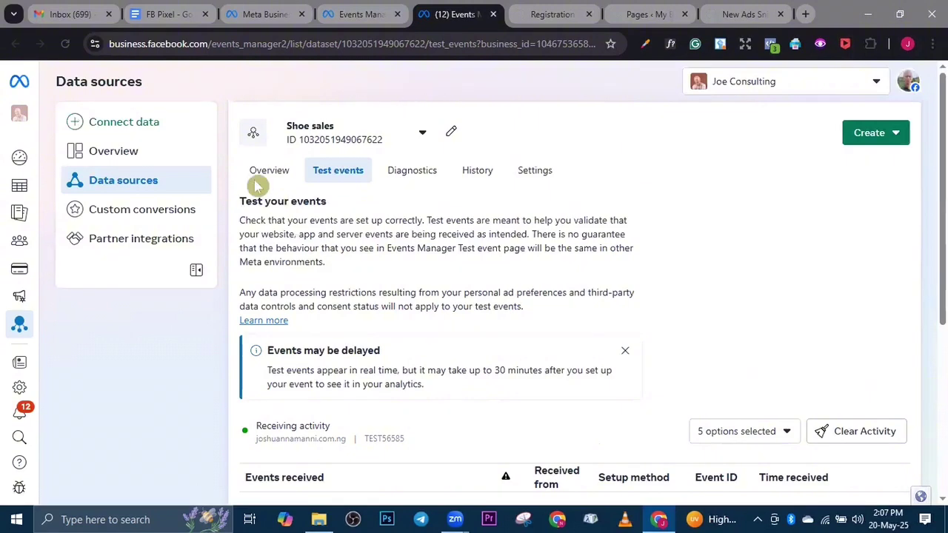
left_click(265, 172)
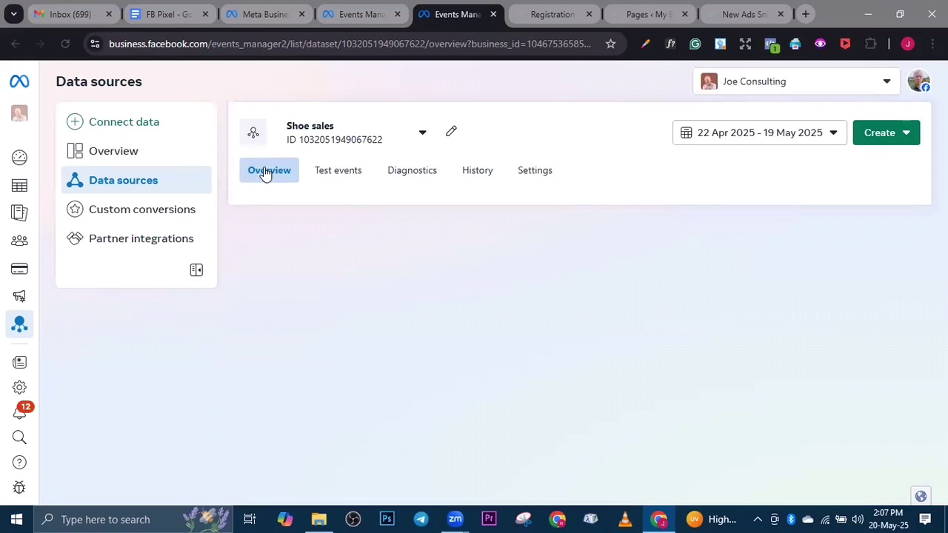
left_click(737, 20)
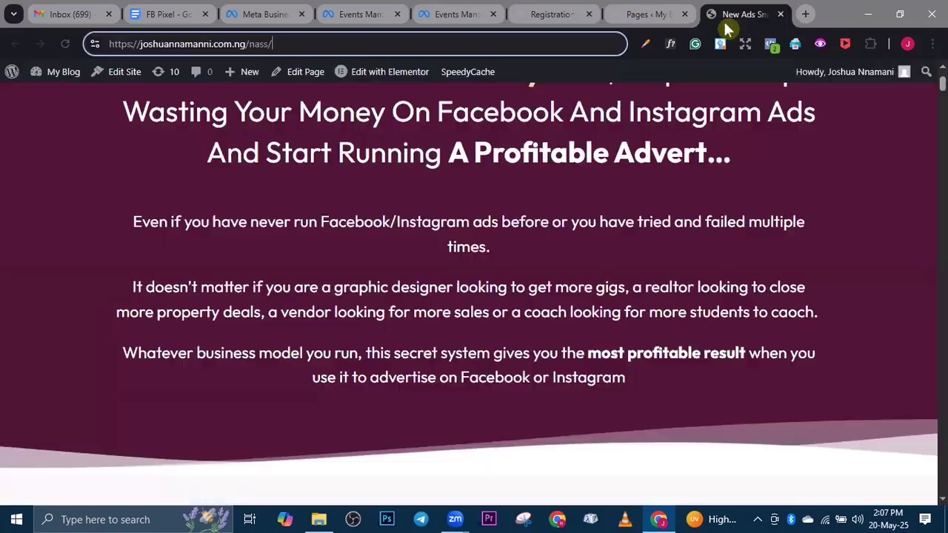
scroll(526, 156, "up", 2)
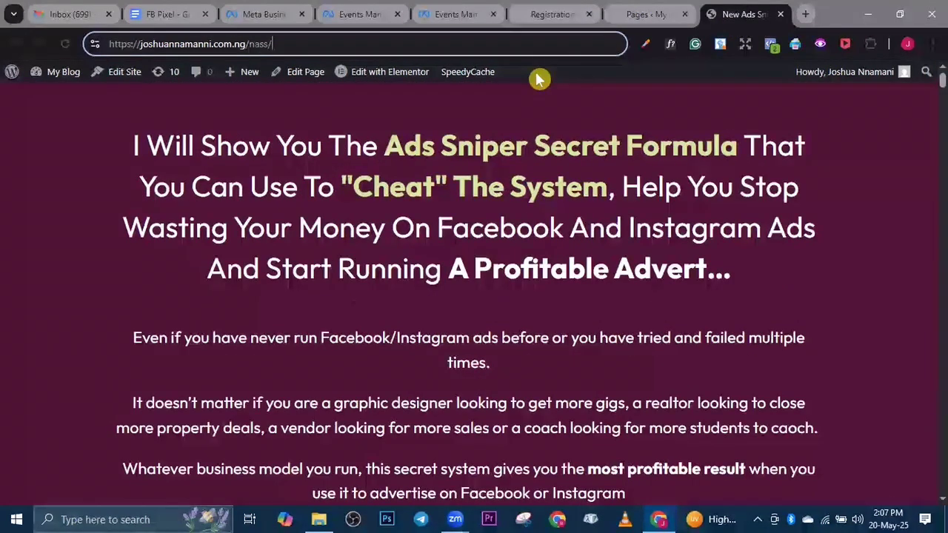
left_click(463, 15)
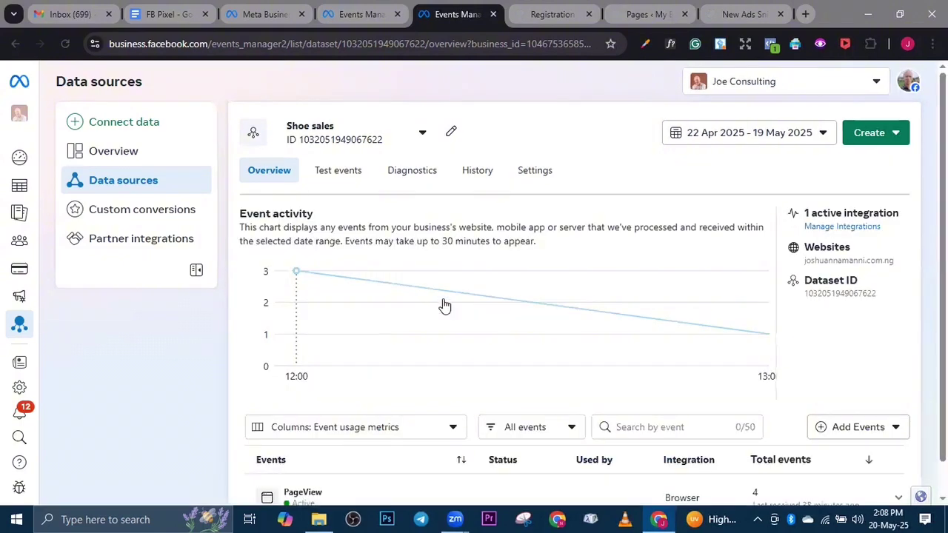
mouse_move(688, 350)
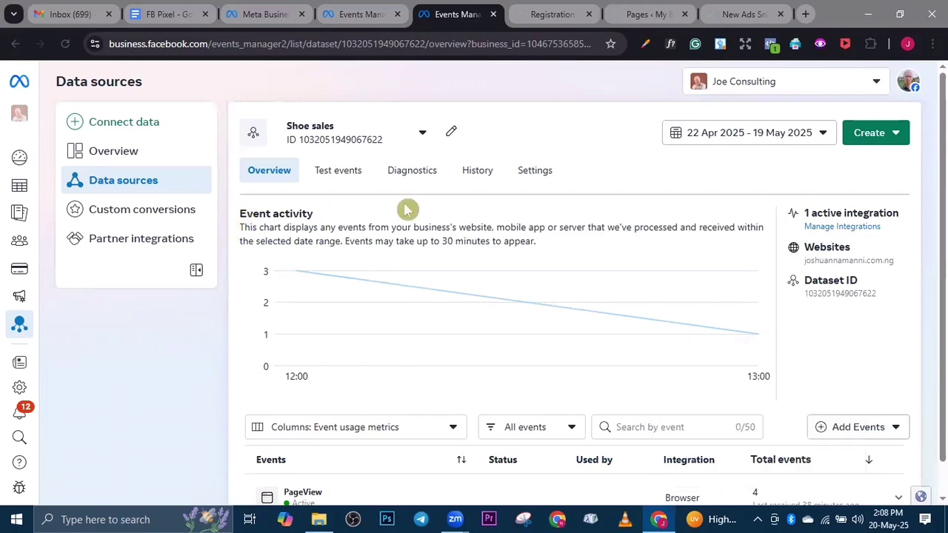
scroll(555, 247, "down", 1)
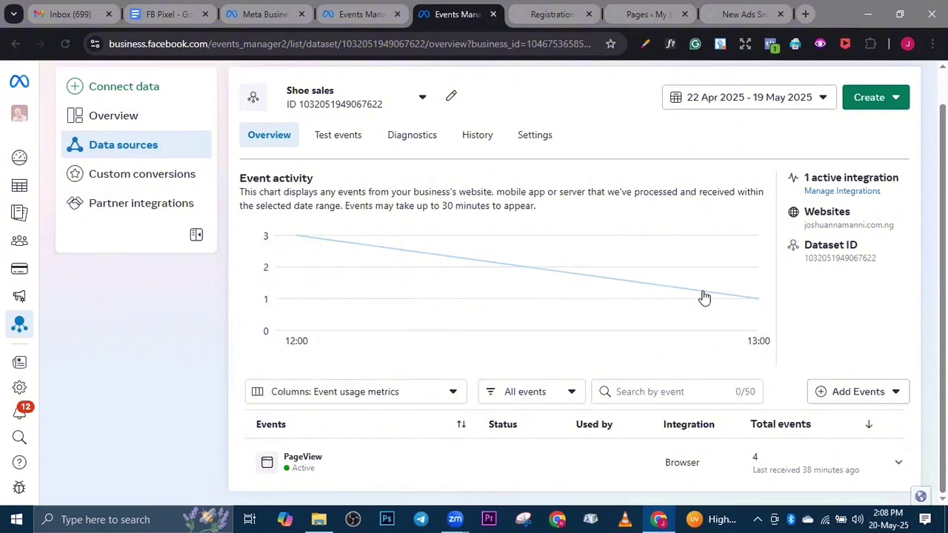
mouse_move(703, 303)
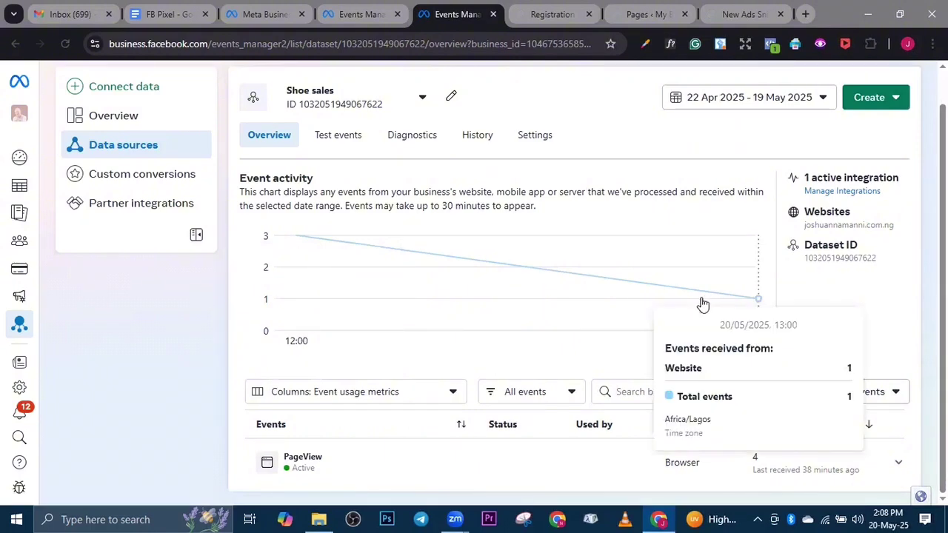